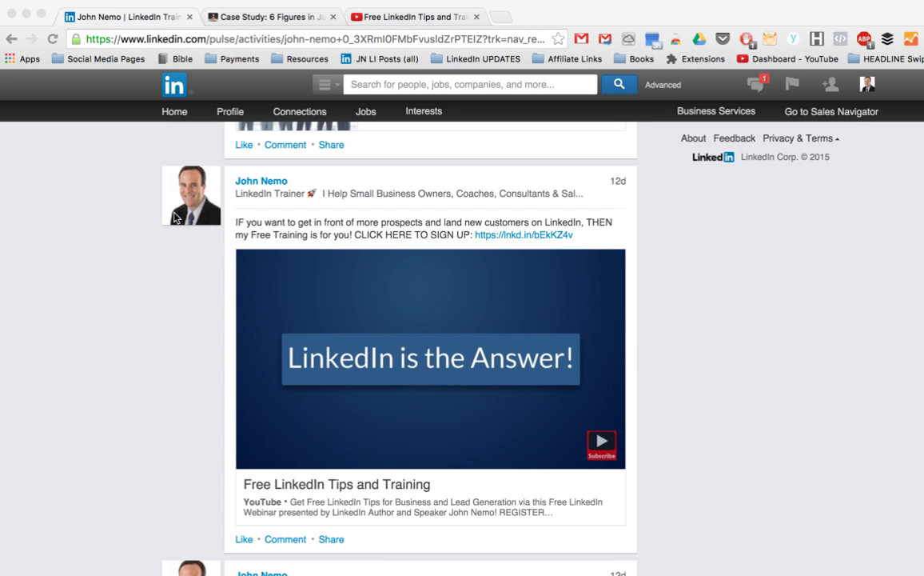
pyautogui.moveTo(152, 154)
pyautogui.mouseDown()
pyautogui.moveTo(156, 345)
pyautogui.moveTo(185, 506)
pyautogui.moveTo(479, 520)
pyautogui.mouseUp()
pyautogui.moveTo(641, 524)
pyautogui.mouseDown()
pyautogui.moveTo(701, 247)
pyautogui.moveTo(691, 181)
pyautogui.moveTo(516, 165)
pyautogui.moveTo(298, 176)
pyautogui.moveTo(177, 151)
pyautogui.moveTo(155, 161)
pyautogui.mouseUp()
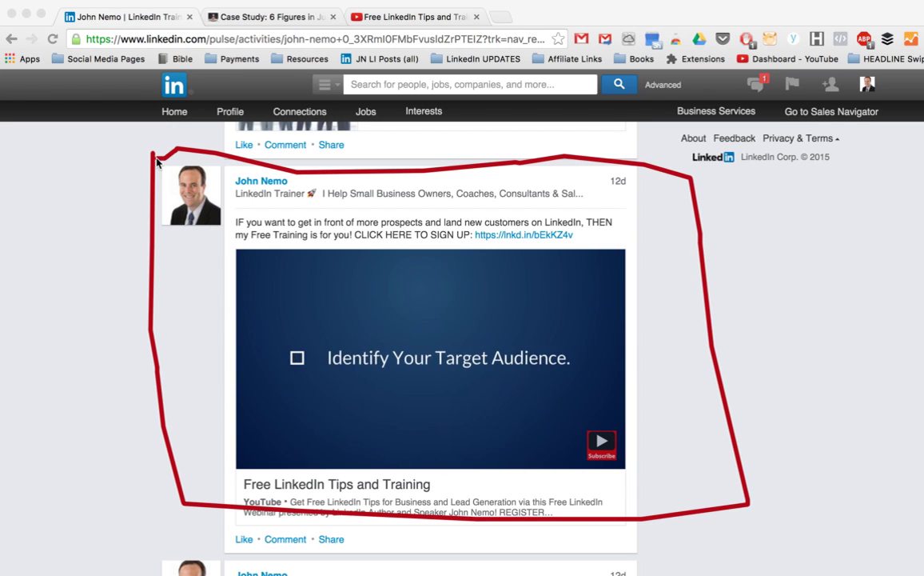
pyautogui.click(183, 280)
pyautogui.moveTo(258, 346); pyautogui.dragTo(268, 352)
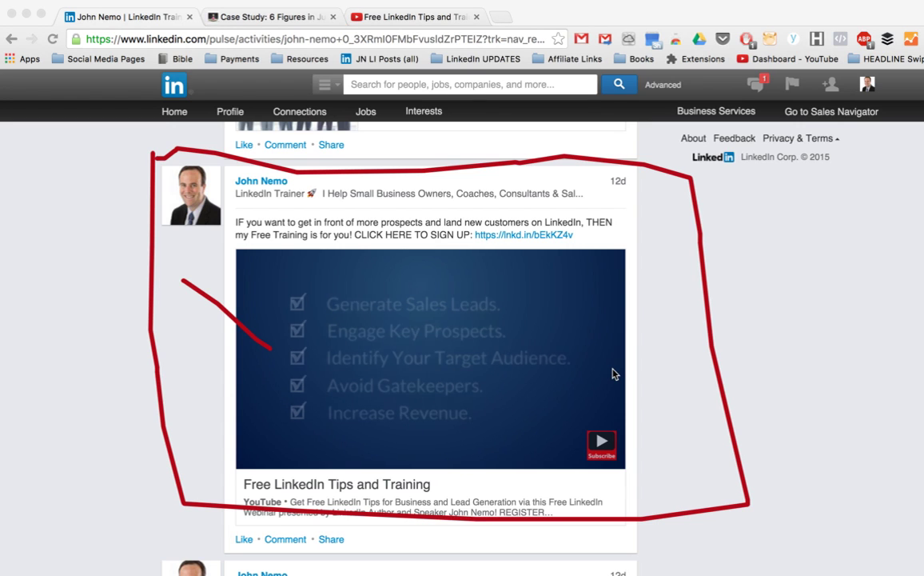
pyautogui.moveTo(667, 368); pyautogui.dragTo(495, 247)
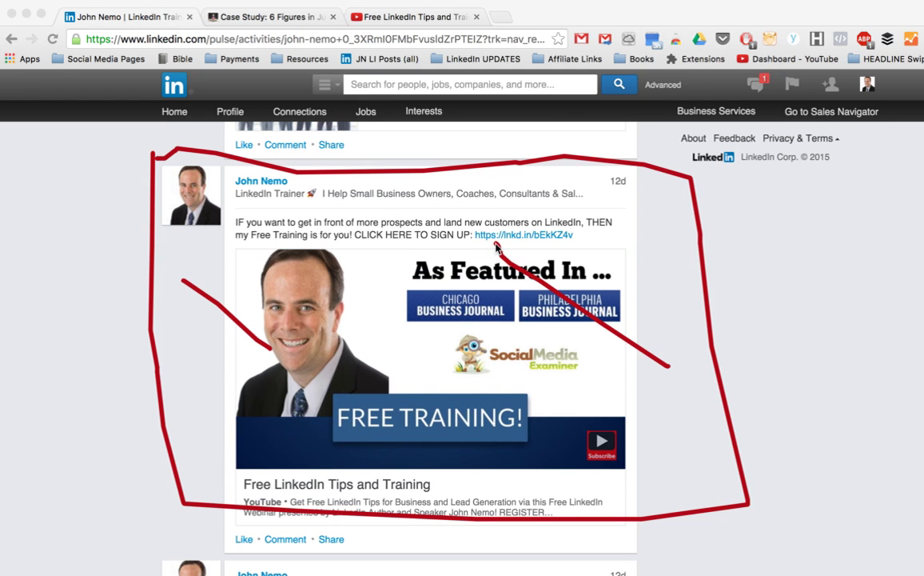
pyautogui.moveTo(351, 245); pyautogui.dragTo(464, 257)
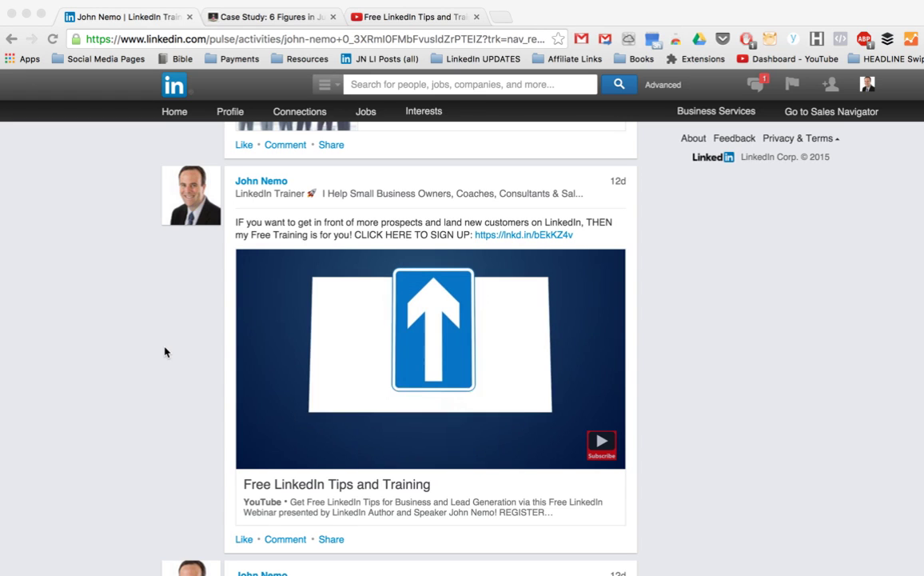
pyautogui.moveTo(352, 240)
pyautogui.mouseDown()
pyautogui.moveTo(458, 237)
pyautogui.moveTo(439, 285)
pyautogui.mouseUp()
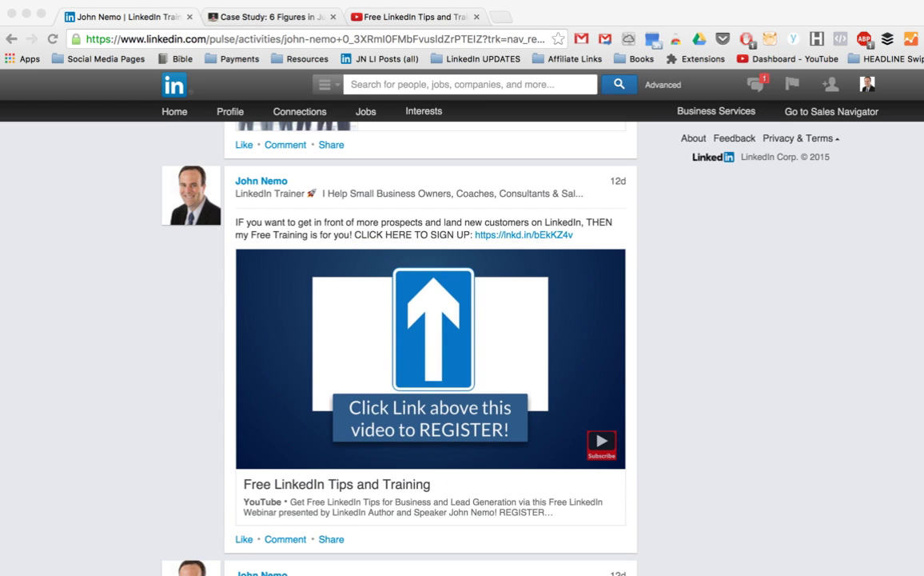
# Step: Draft a home-page update reading "Want some free insight and advice on your LinkedIn lead generation efforts? Jump on today's LIVE TRAINING and I'll help you out! DETAILS:"
pyautogui.scroll(10, 166, 344)
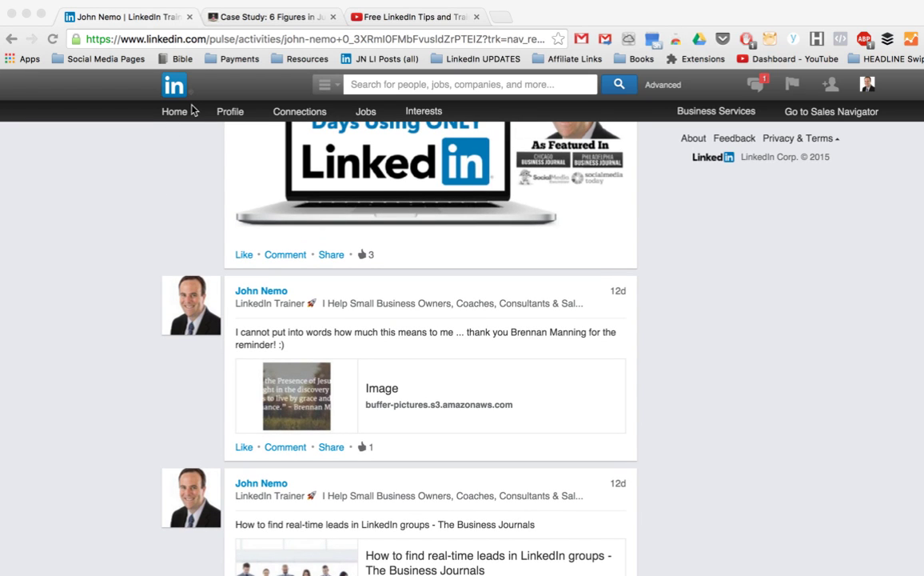
pyautogui.click(166, 110)
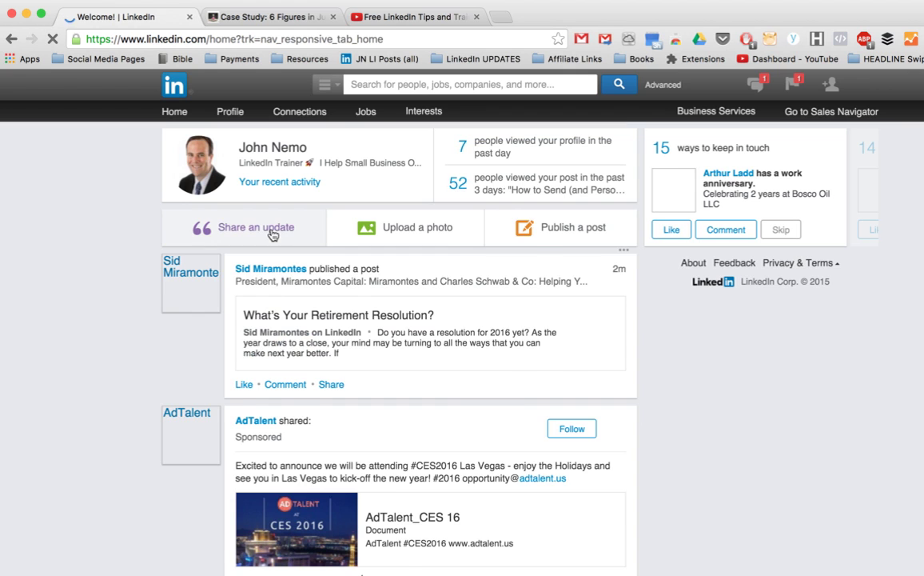
pyautogui.click(273, 234)
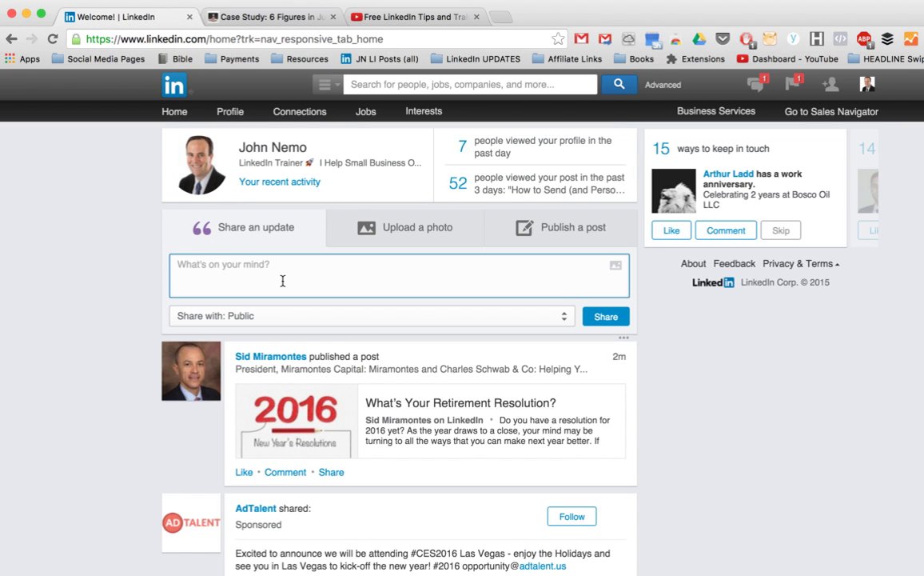
pyautogui.write("Want some free insight and advice on your LinkedIn lead generation efforts? Jump on today's LIVE TRAINING and I'll help you out! DETAILS:")
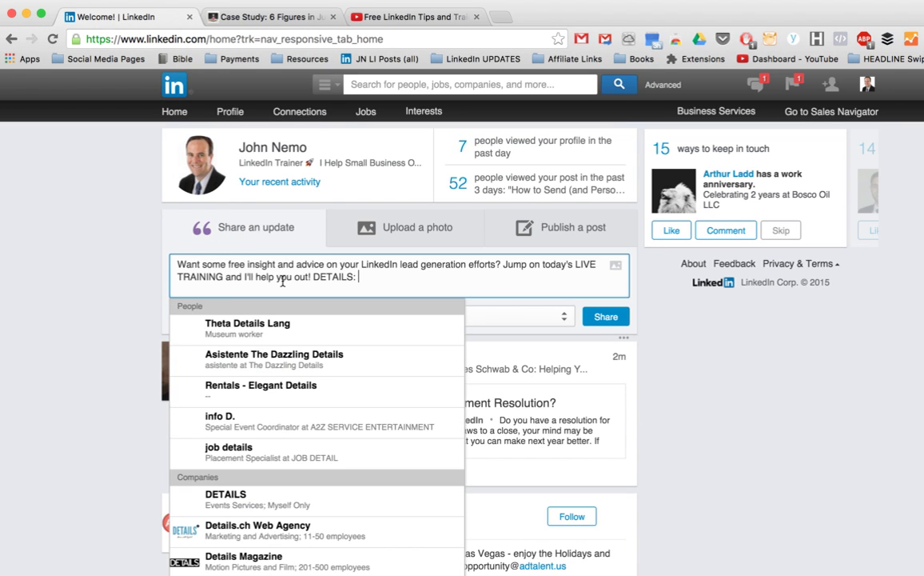
pyautogui.click(129, 285)
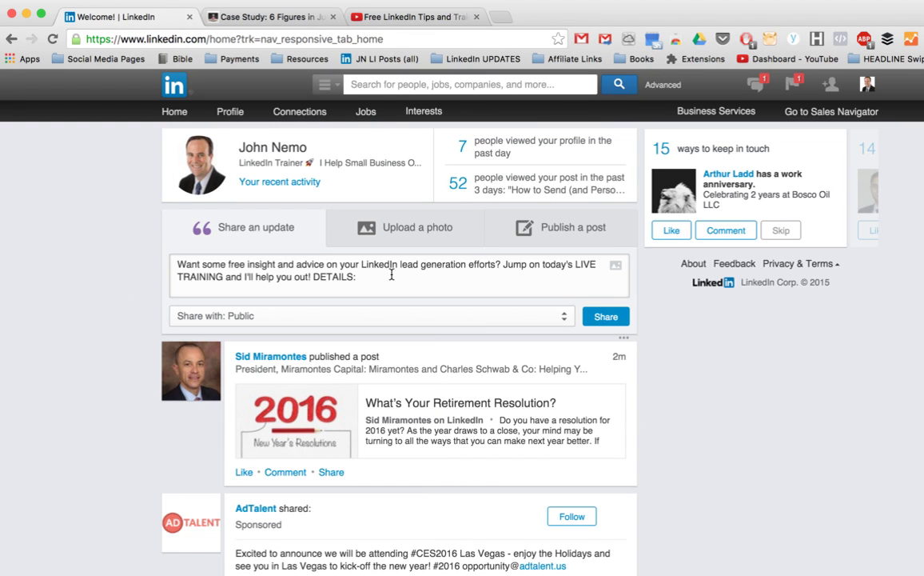
pyautogui.click(397, 13)
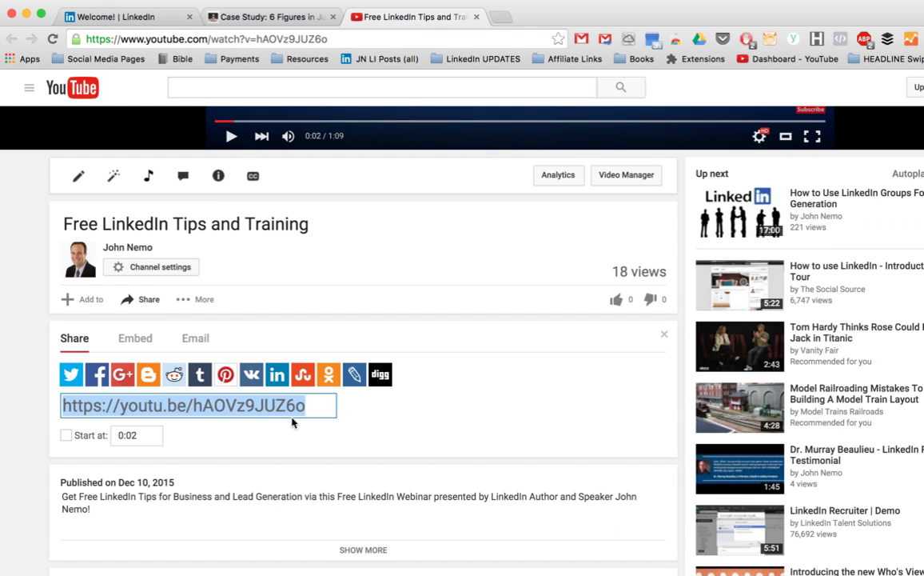
pyautogui.click(117, 16)
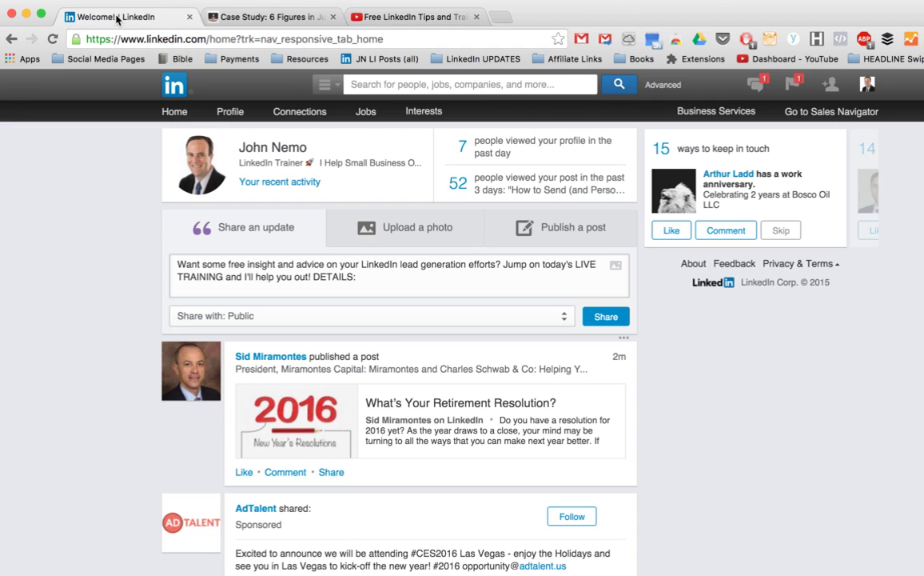
pyautogui.click(391, 281)
pyautogui.write('https://youtu.be/hAOVz9JUZ6o')
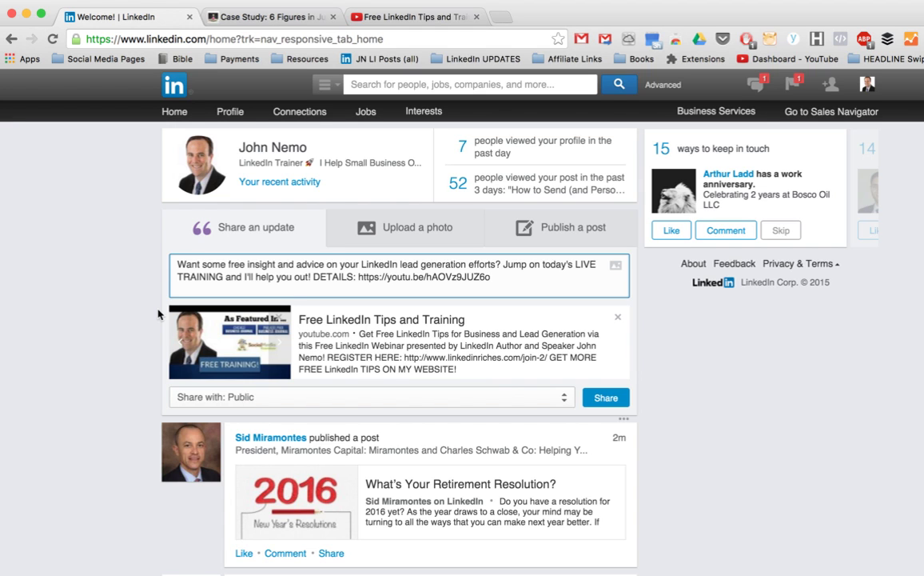
pyautogui.click(258, 19)
pyautogui.press('super+c')
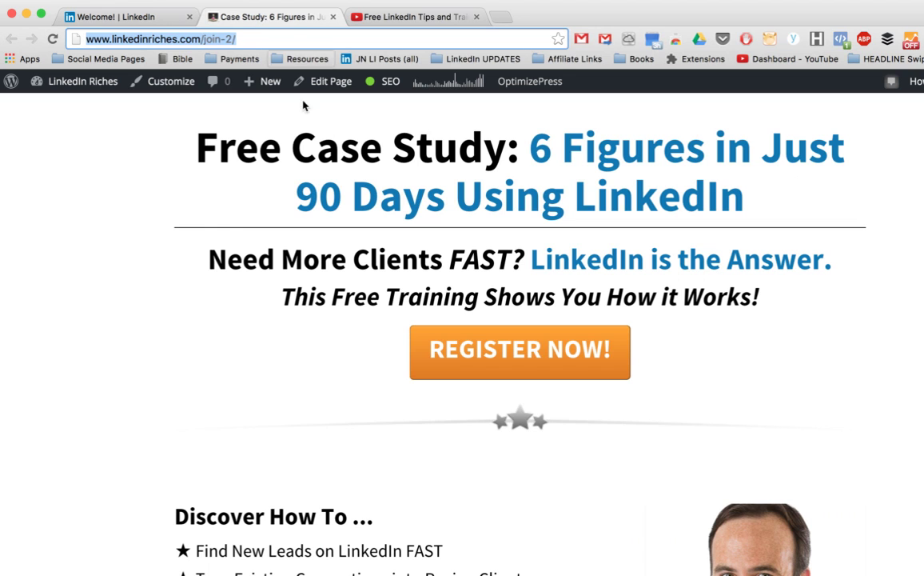
pyautogui.click(151, 17)
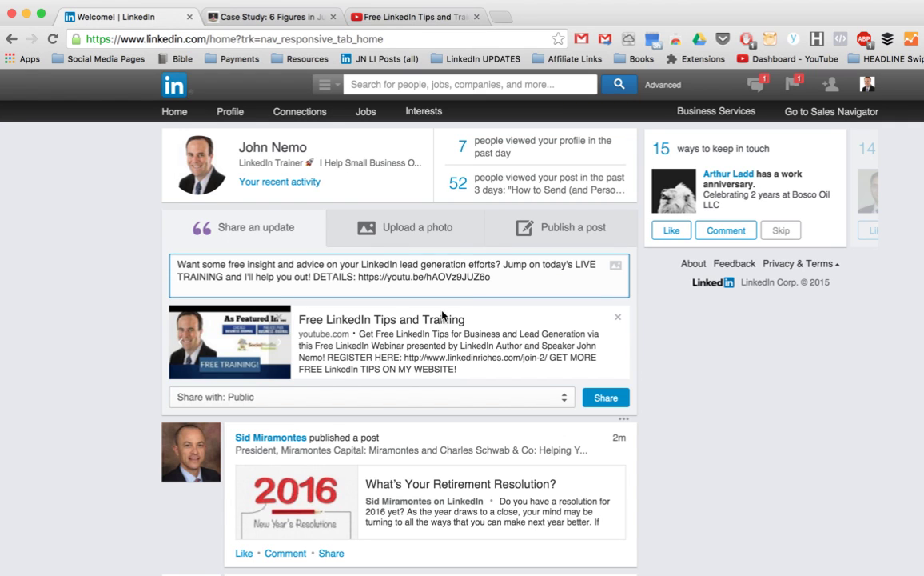
pyautogui.click(357, 275)
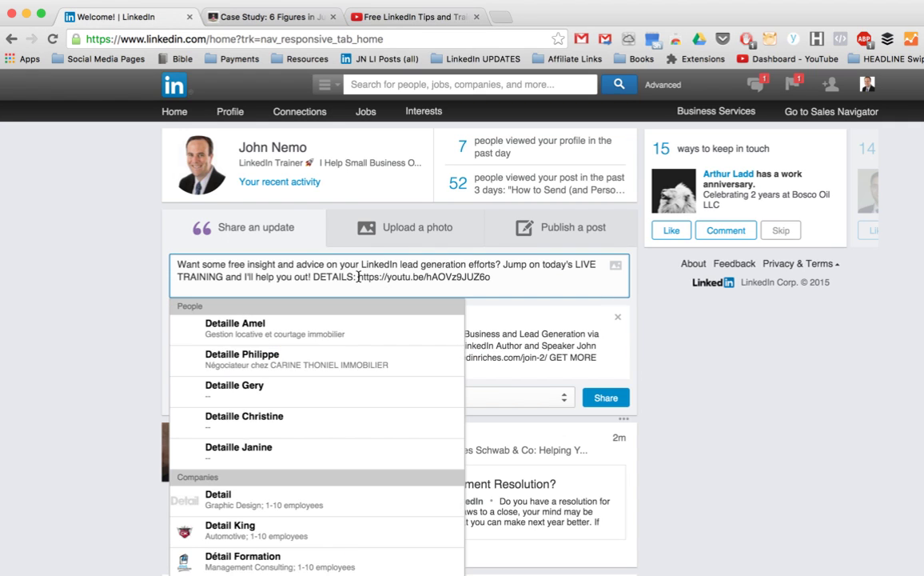
pyautogui.press('super+v')
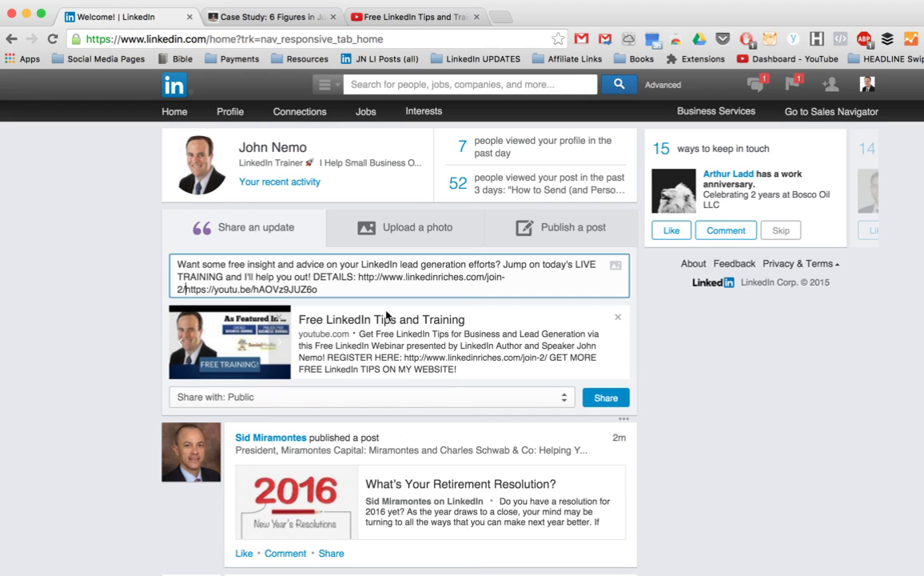
pyautogui.press('shift+super+Right')
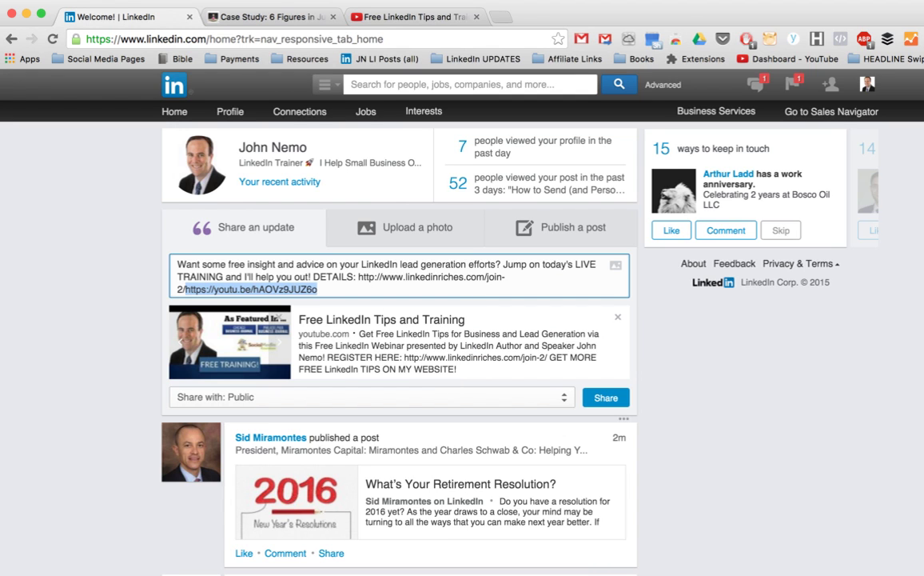
pyautogui.press('BackSpace')
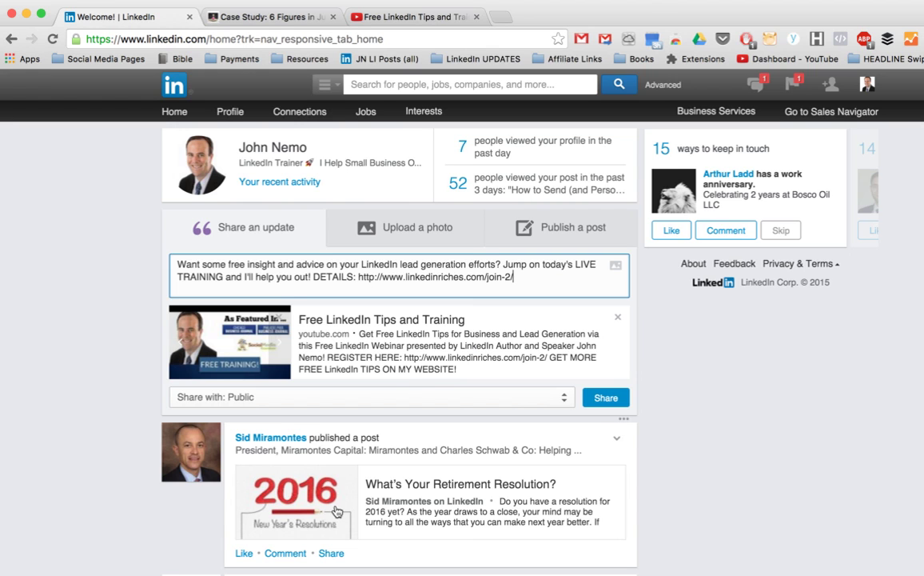
pyautogui.press('super+Tab')
pyautogui.moveTo(148, 240)
pyautogui.mouseDown()
pyautogui.moveTo(152, 406)
pyautogui.moveTo(457, 402)
pyautogui.moveTo(737, 426)
pyautogui.moveTo(607, 203)
pyautogui.moveTo(308, 205)
pyautogui.mouseUp()
pyautogui.moveTo(358, 282); pyautogui.dragTo(517, 291)
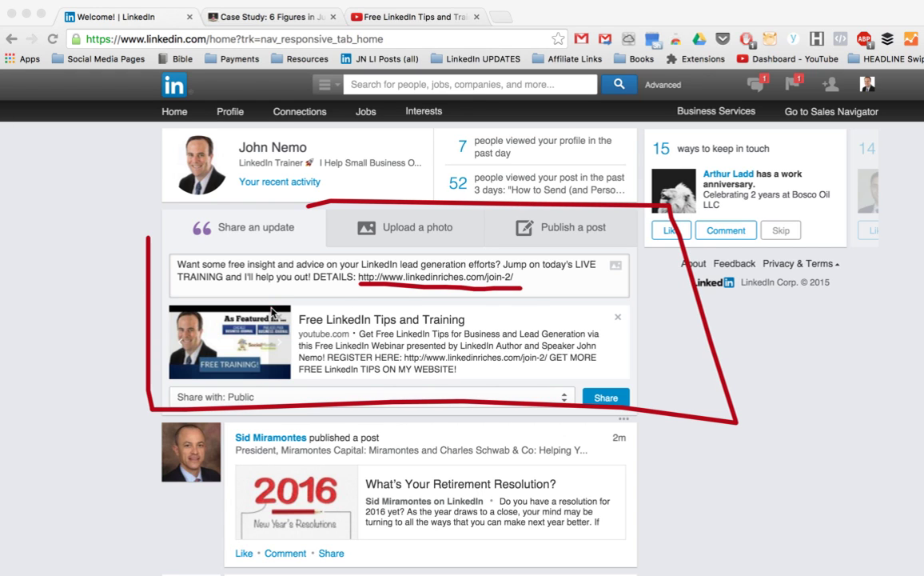
pyautogui.moveTo(358, 294)
pyautogui.mouseDown()
pyautogui.moveTo(447, 344)
pyautogui.moveTo(288, 314)
pyautogui.mouseUp()
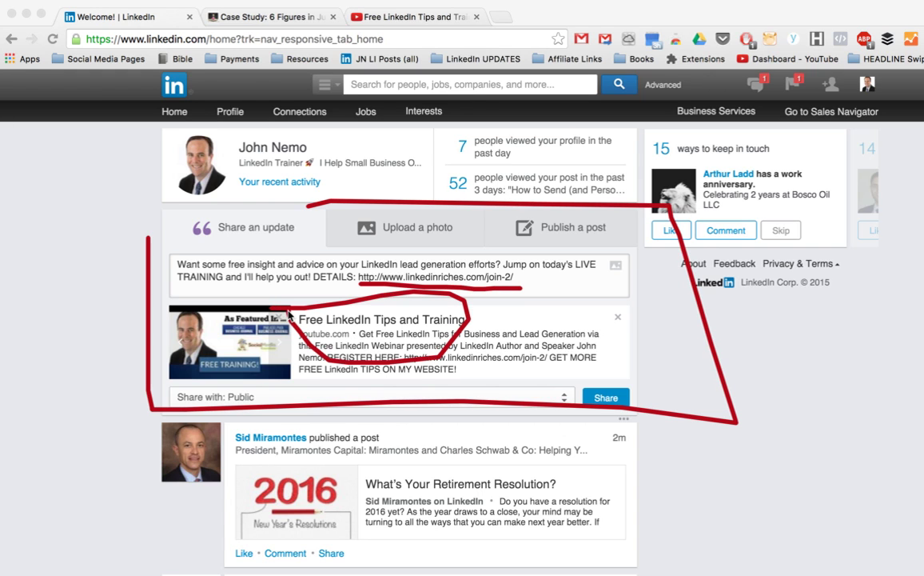
pyautogui.press('Escape')
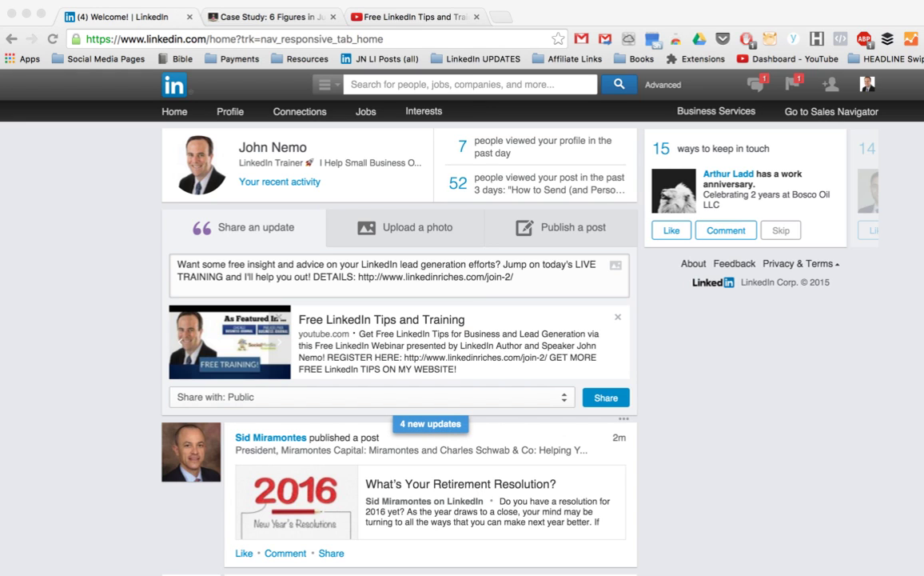
pyautogui.click(381, 11)
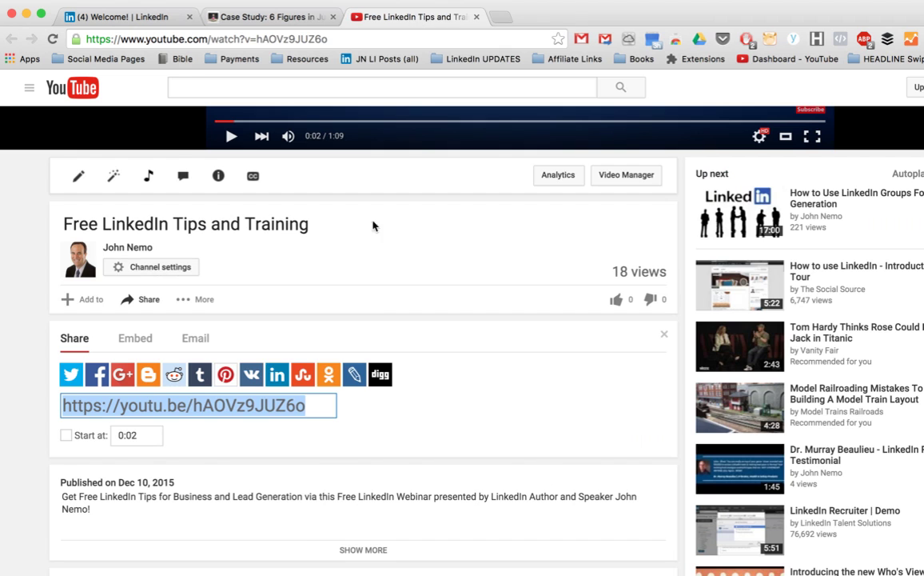
pyautogui.click(120, 20)
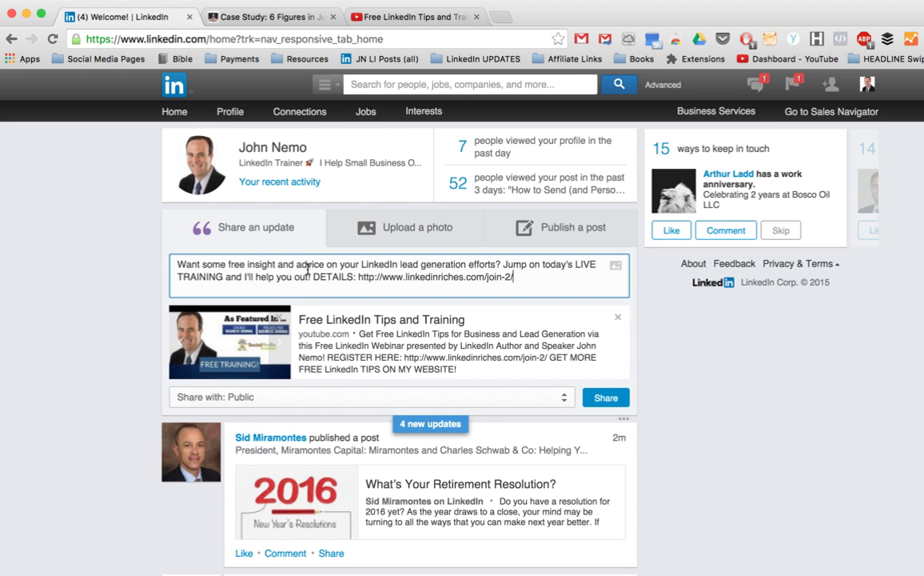
pyautogui.click(258, 17)
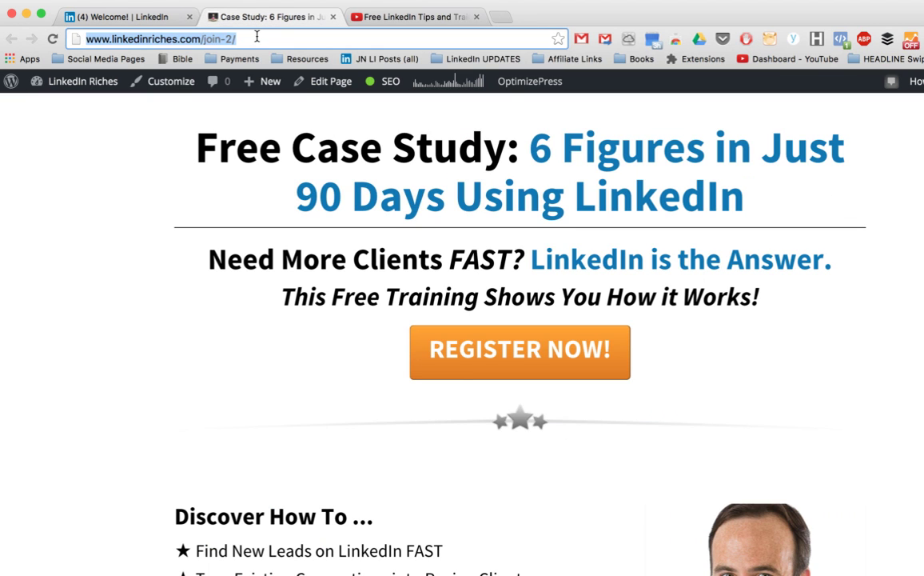
pyautogui.click(160, 16)
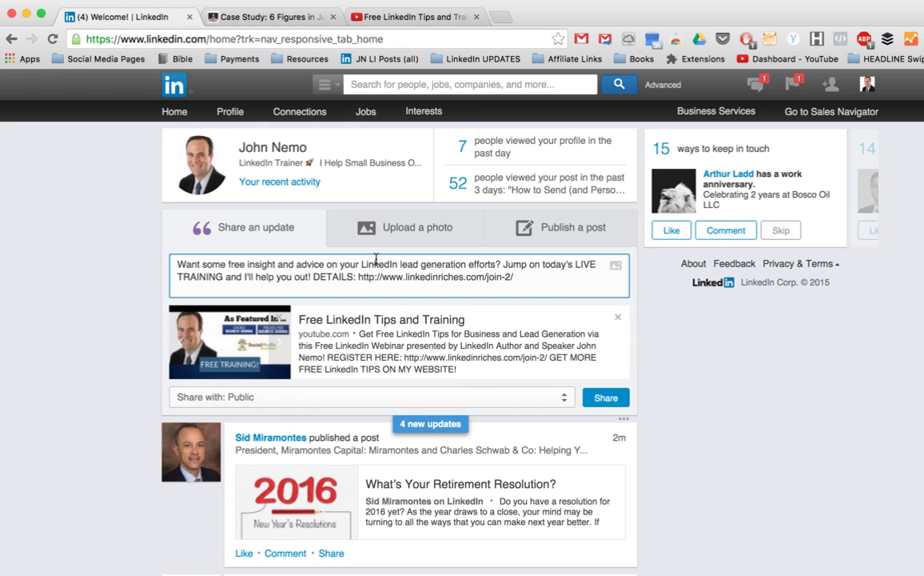
pyautogui.moveTo(359, 277); pyautogui.dragTo(520, 282)
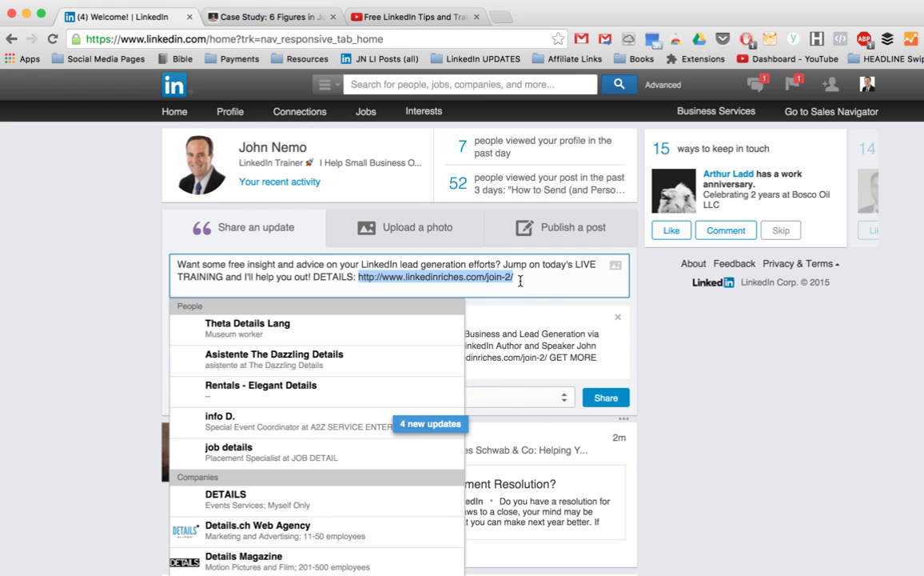
pyautogui.click(535, 282)
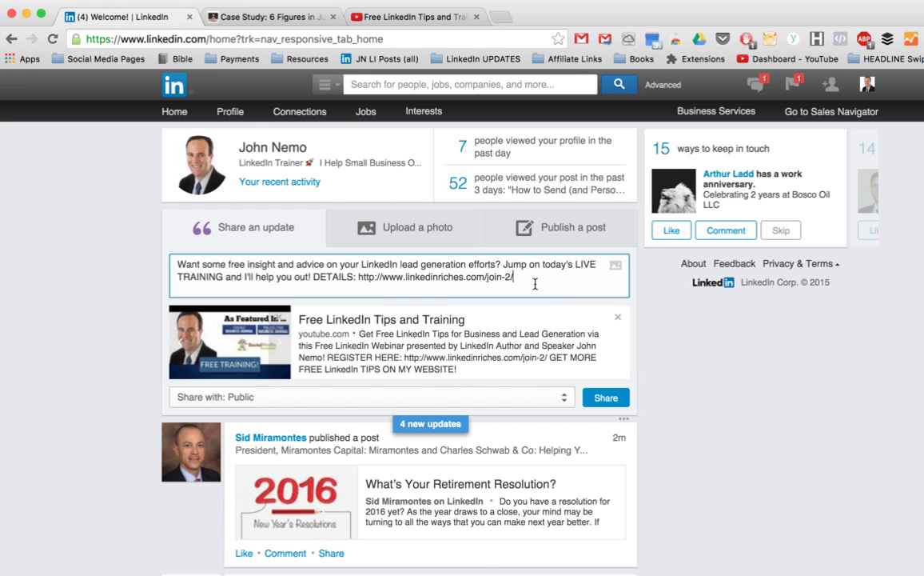
# Step: Share the update publicly, test the shortened link in the published post, and close the page it opens
pyautogui.click(605, 397)
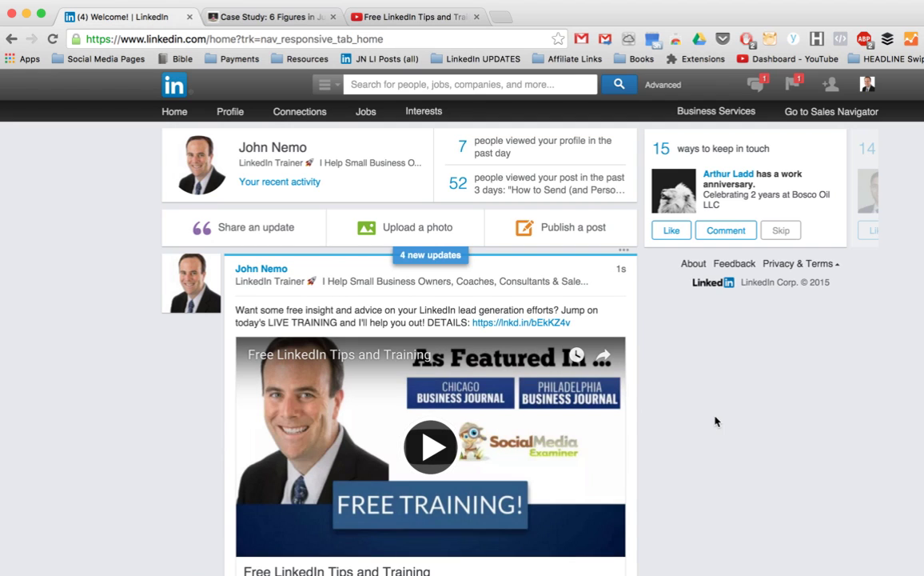
pyautogui.scroll(-2, 716, 421)
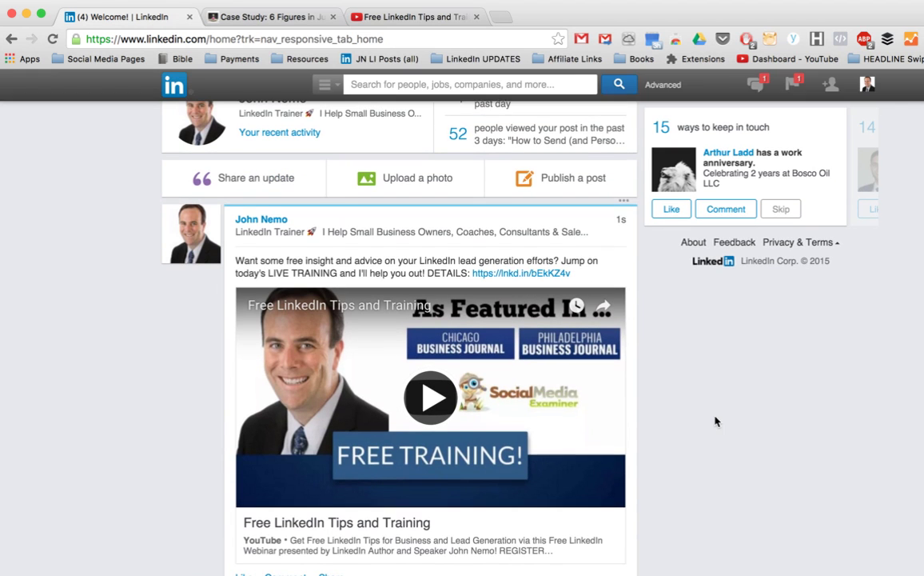
pyautogui.click(527, 273)
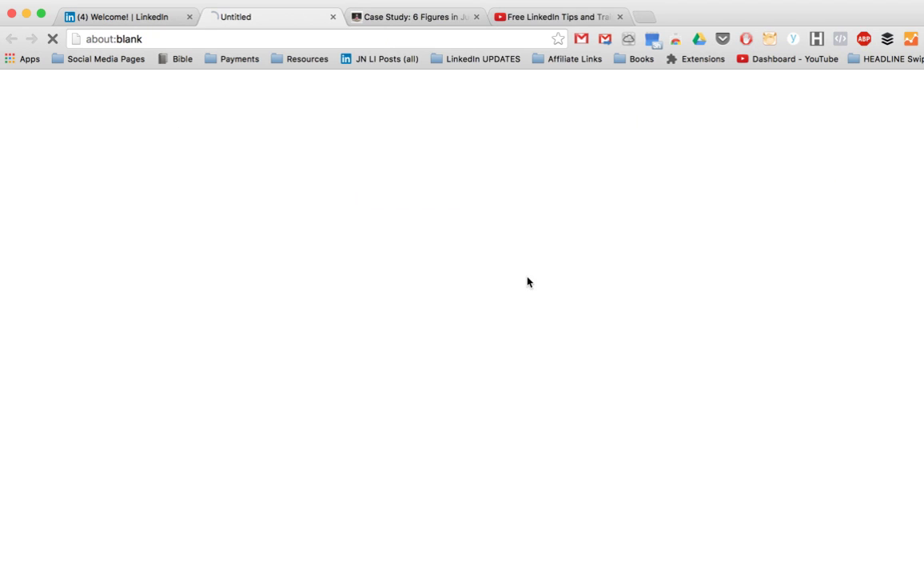
pyautogui.click(332, 17)
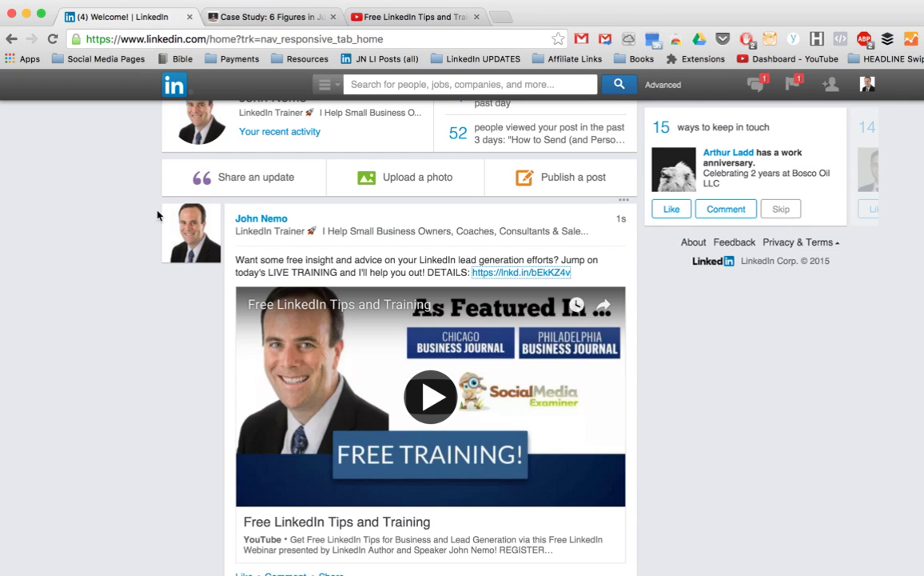
# Step: Open the profile's own updates list and reload it to look for the newly shared post
pyautogui.moveTo(227, 116)
pyautogui.click(236, 169)
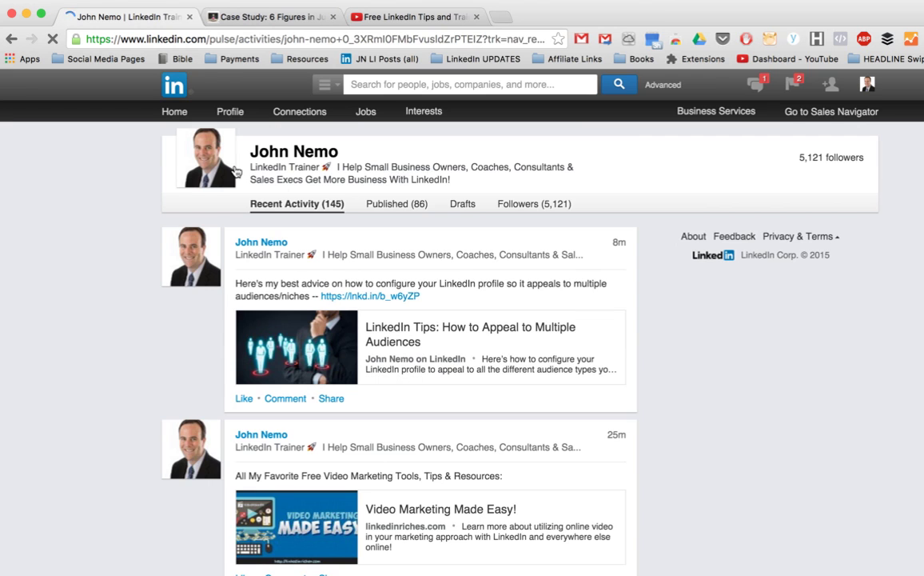
pyautogui.moveTo(232, 113)
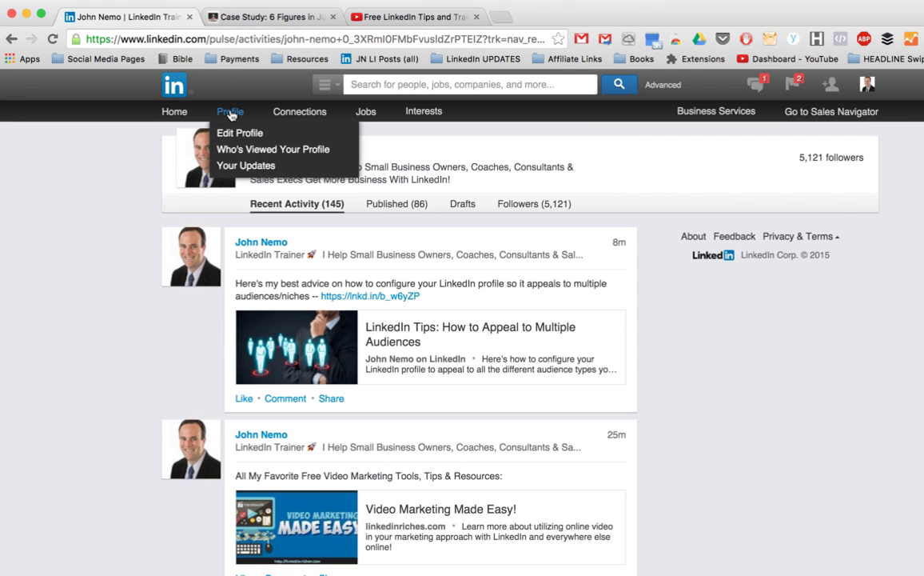
pyautogui.click(236, 167)
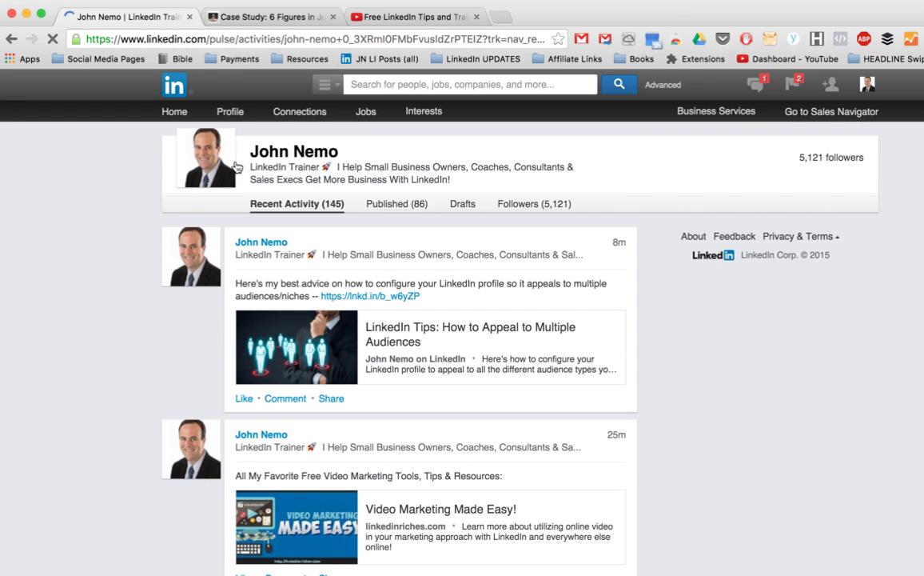
# Step: Reopen the profile's own updates list and compare the new video post with the older link updates below it
pyautogui.moveTo(229, 112)
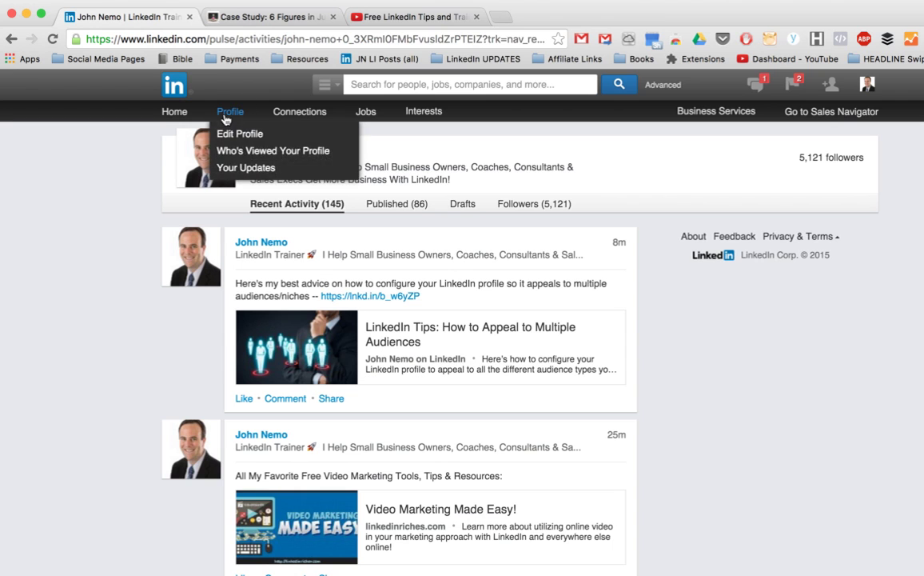
pyautogui.click(235, 170)
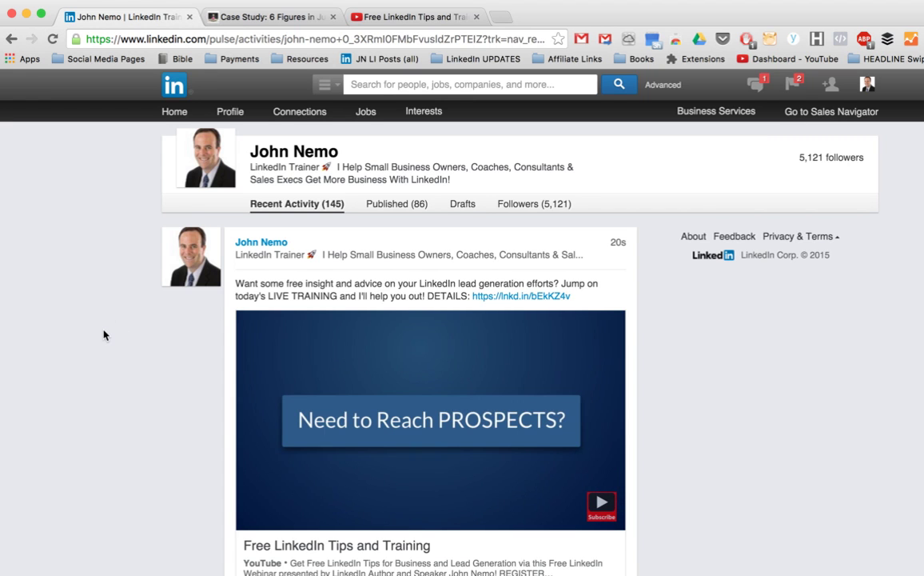
pyautogui.scroll(-6, 104, 334)
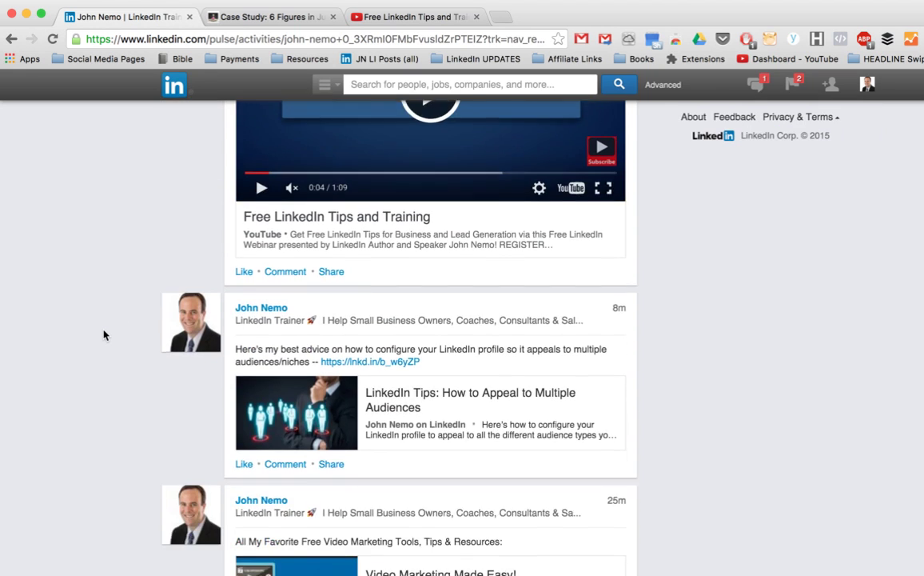
pyautogui.scroll(5, 104, 334)
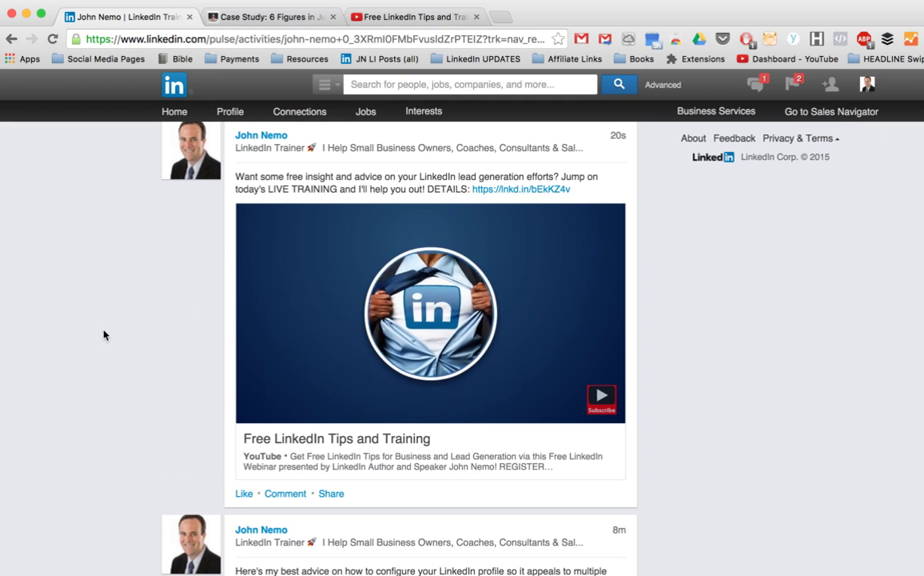
pyautogui.scroll(-4, 104, 334)
pyautogui.scroll(1, 104, 334)
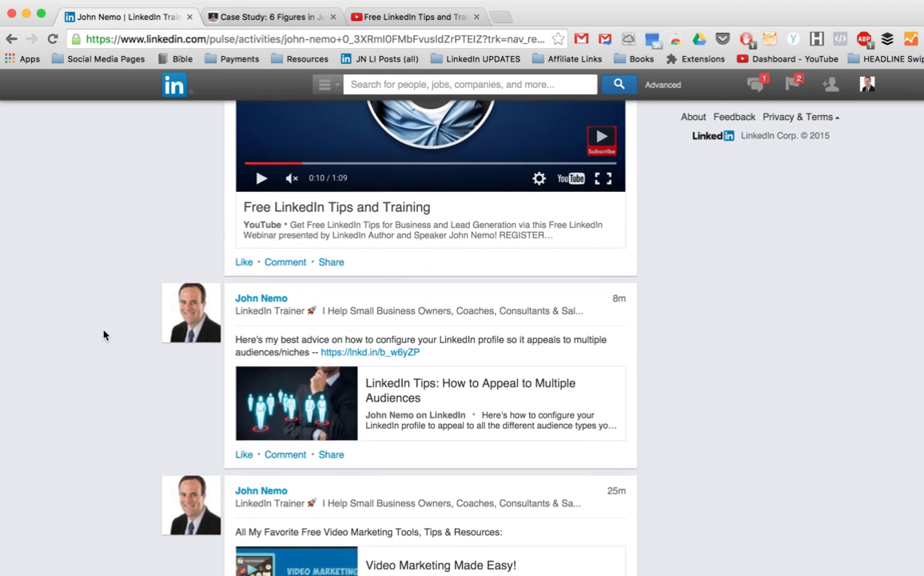
pyautogui.scroll(-5, 104, 334)
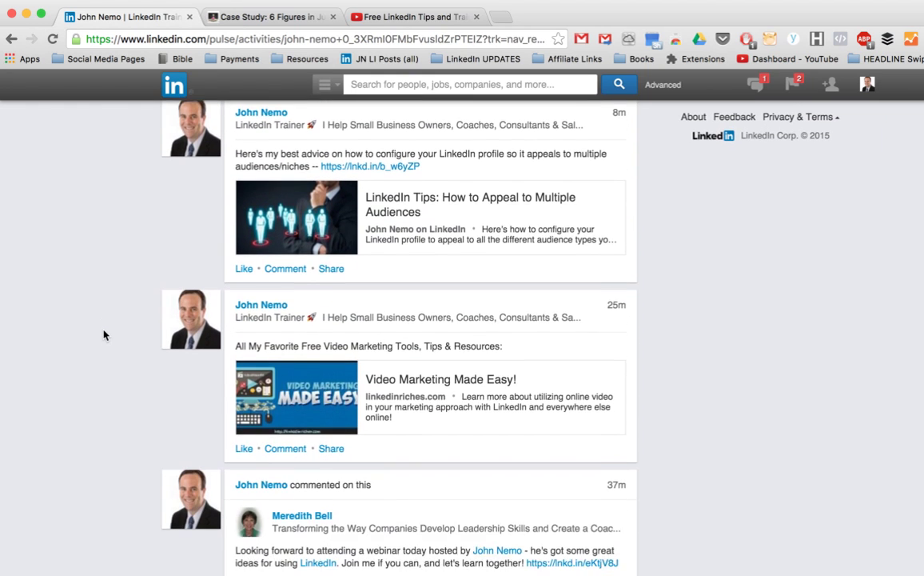
pyautogui.scroll(7, 104, 334)
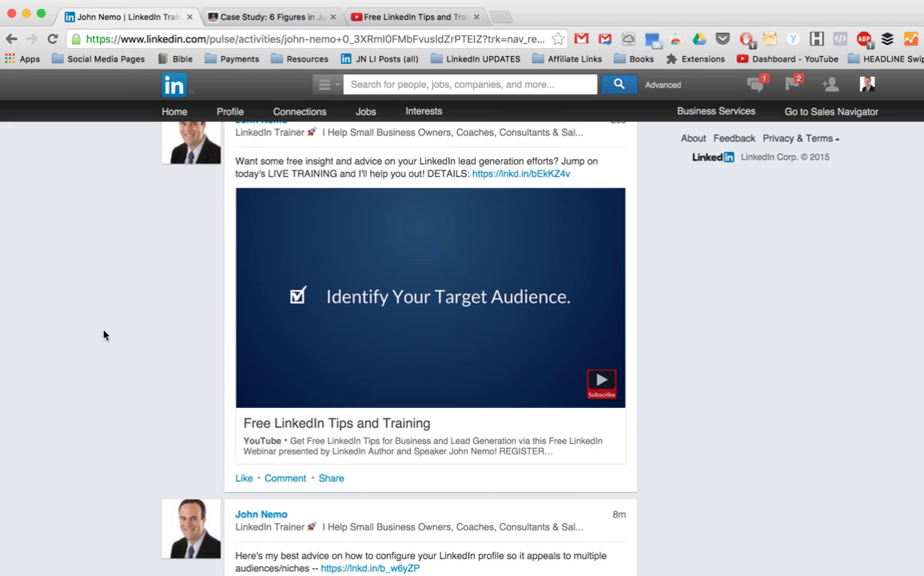
# Step: Examine the new post's registration link and embedded video alongside the smaller previews of the earlier updates
pyautogui.scroll(1, 104, 335)
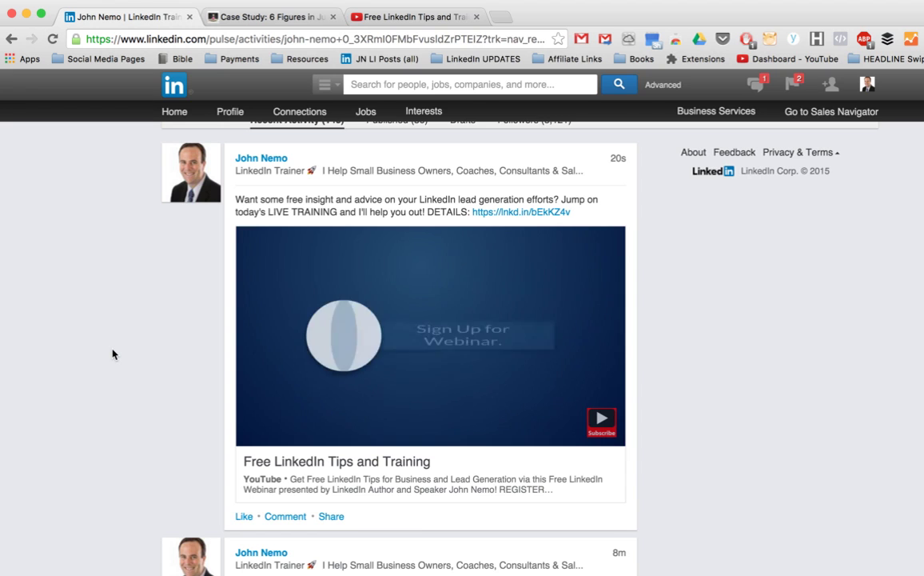
pyautogui.moveTo(316, 337)
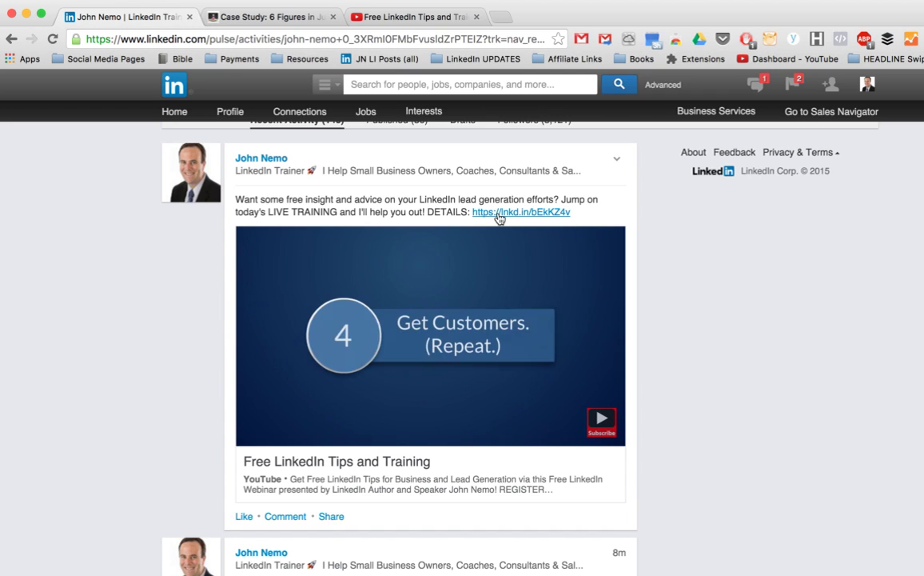
pyautogui.scroll(-6, 170, 329)
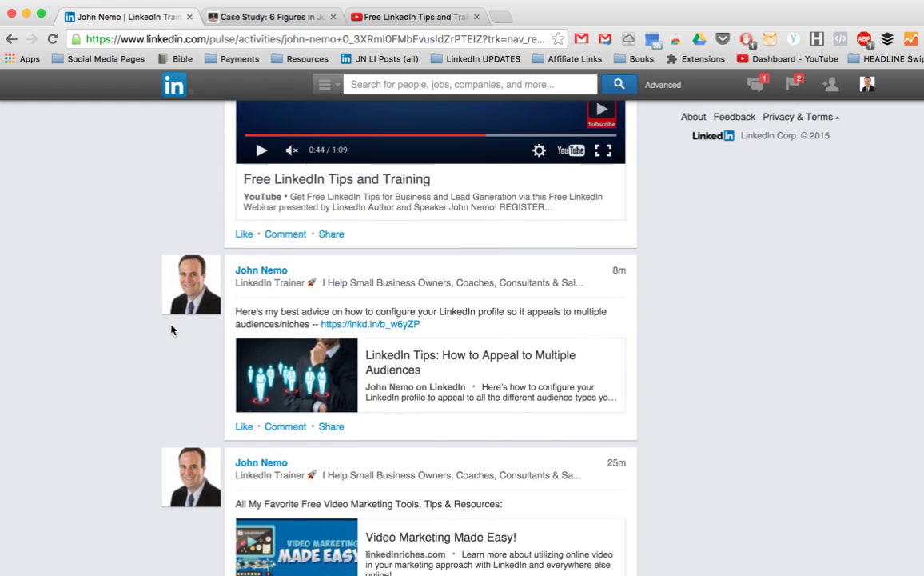
pyautogui.scroll(-1, 170, 330)
pyautogui.scroll(5, 171, 330)
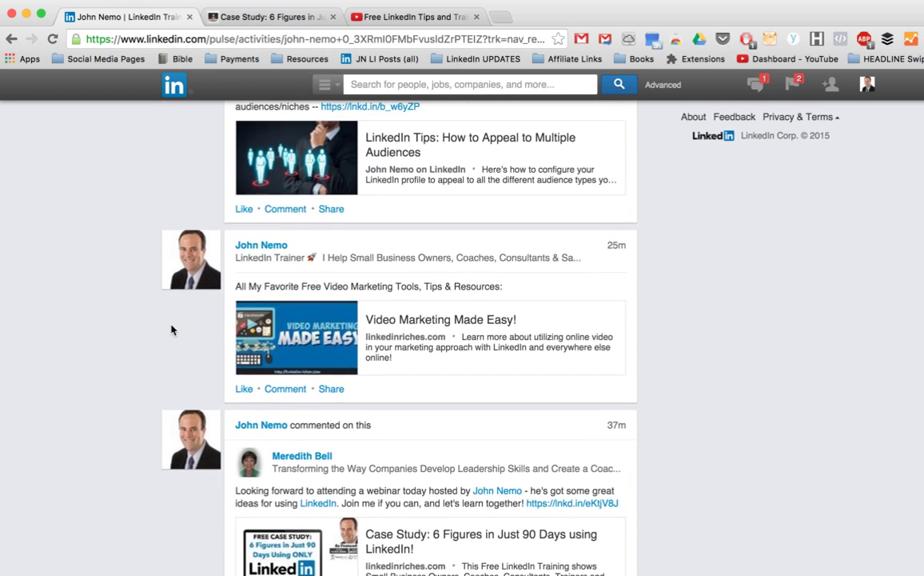
pyautogui.scroll(3, 171, 334)
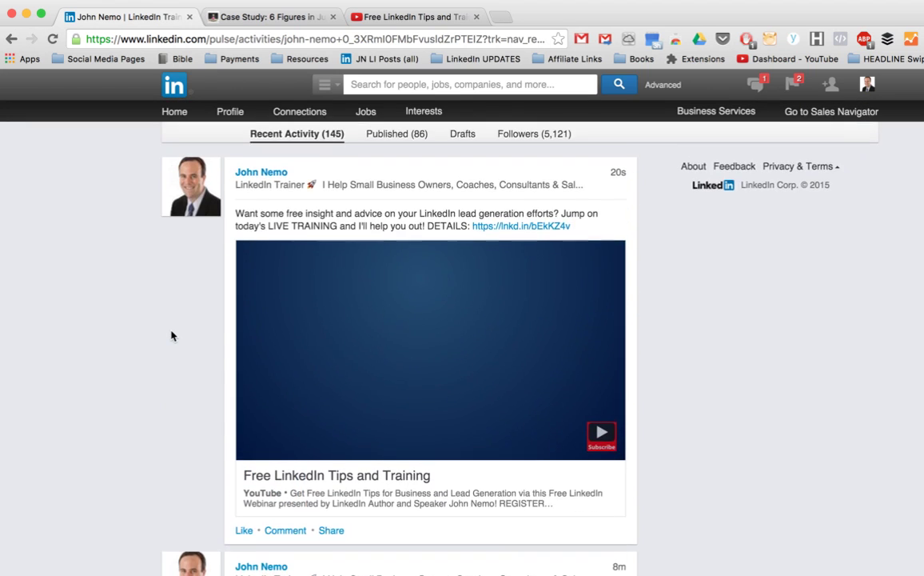
pyautogui.click(372, 325)
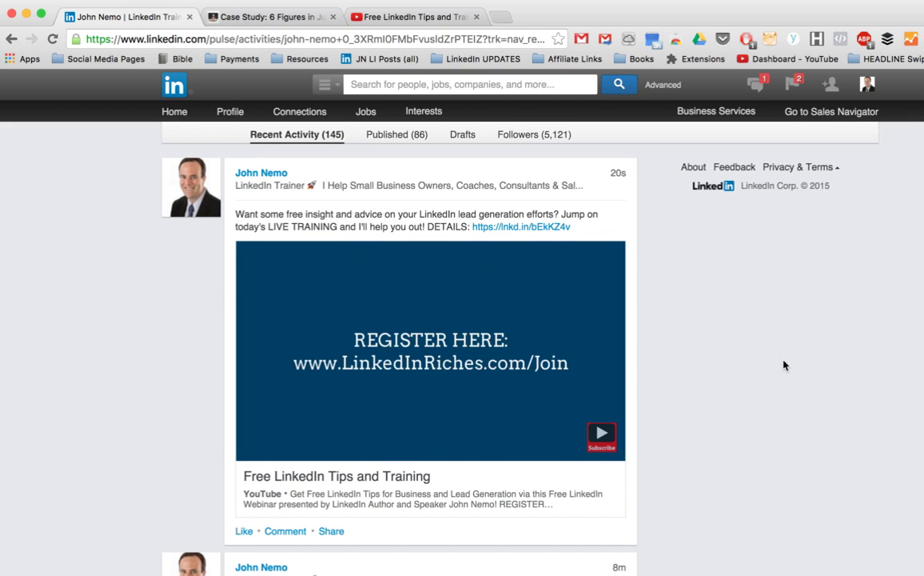
# Step: Open linkedinriches.com in a new browser tab and go to the Animated Videos section of its Video Tips page
pyautogui.click(509, 13)
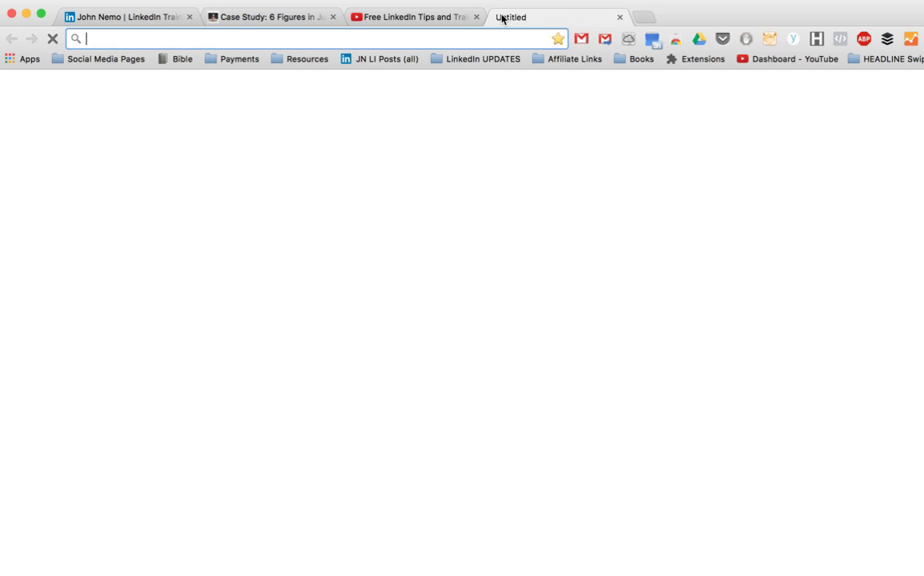
pyautogui.write('linkedinriches.com')
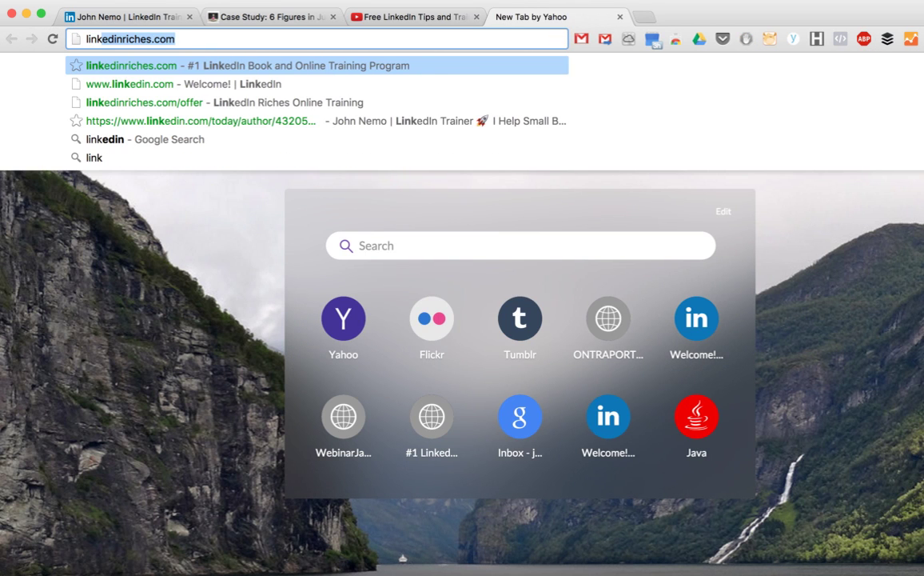
pyautogui.press('Return')
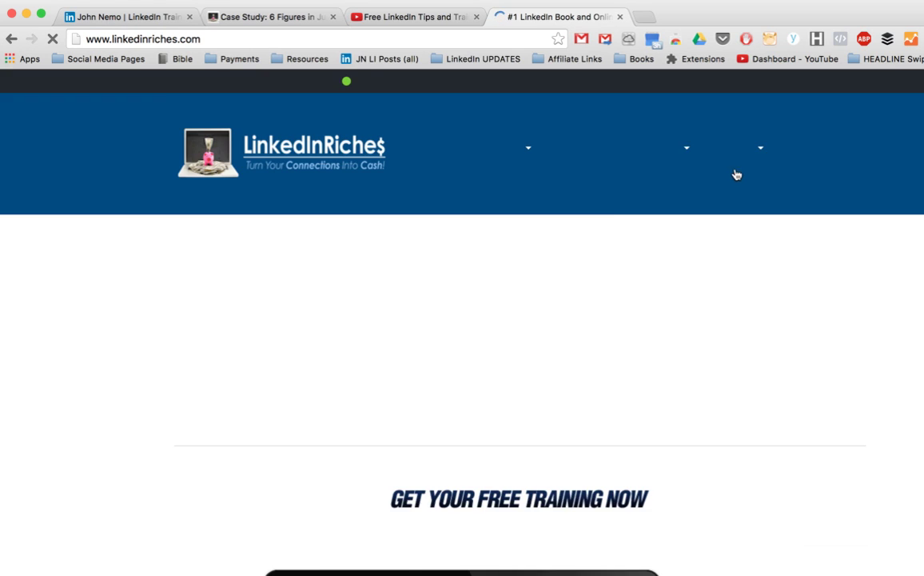
pyautogui.moveTo(739, 174)
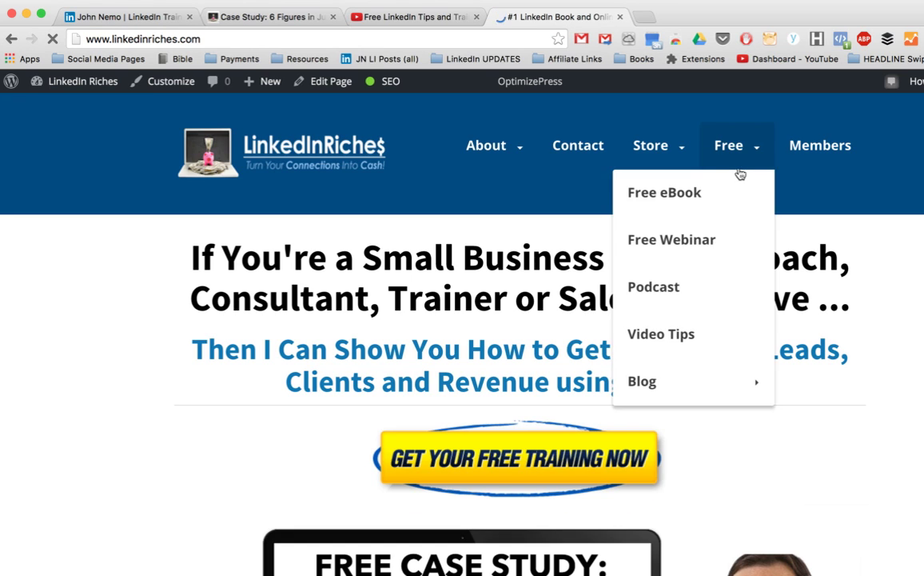
pyautogui.click(676, 334)
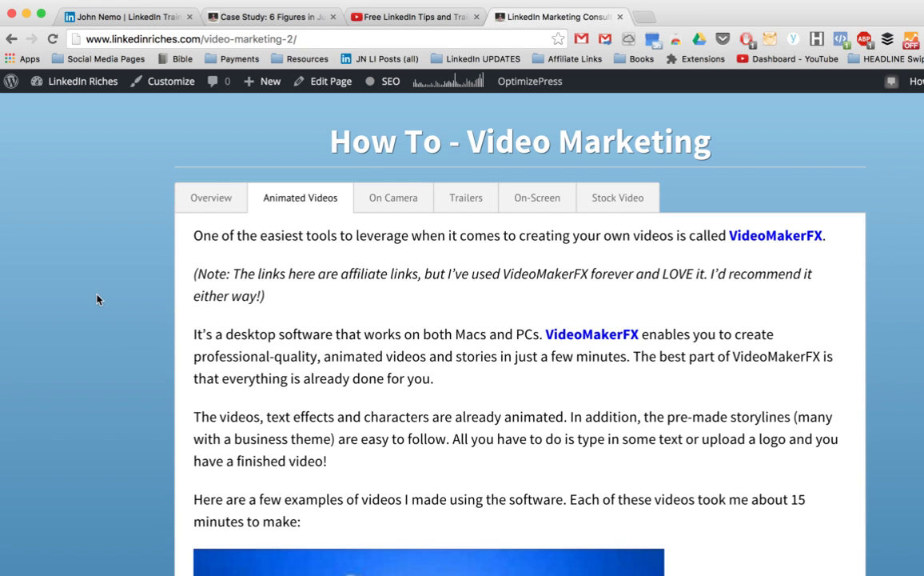
# Step: Open the VideoMakerFX website from the Animated Videos text and look over its feature overview with the intro video paused
pyautogui.scroll(-2, 516, 269)
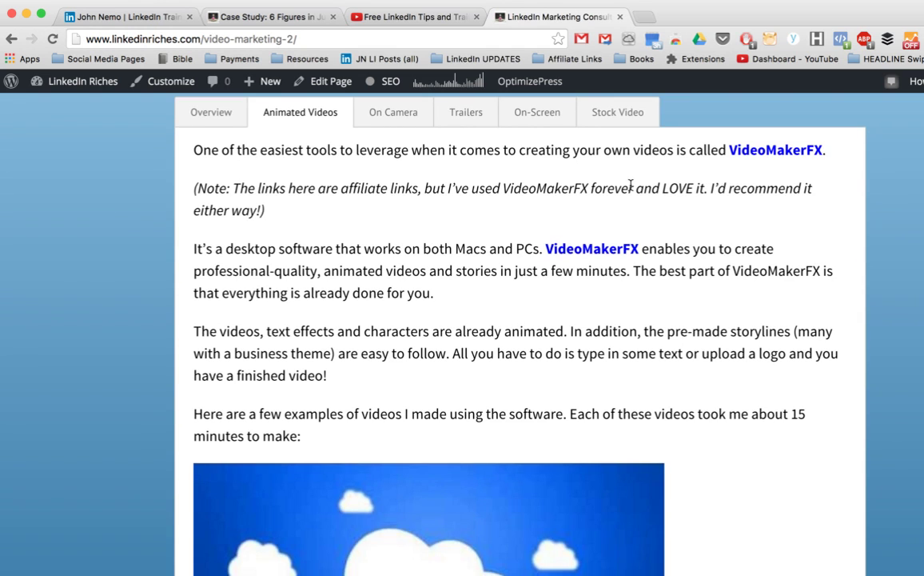
pyautogui.click(601, 255)
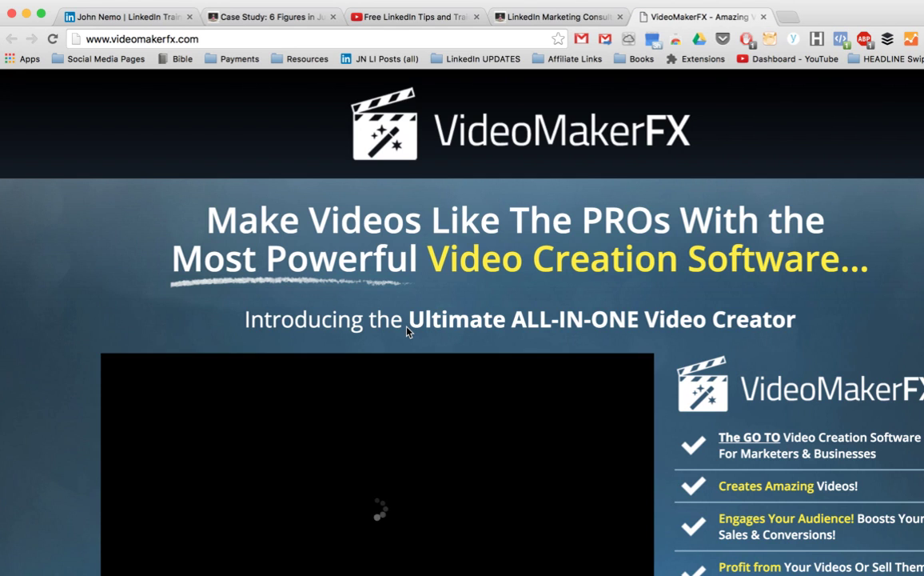
pyautogui.scroll(-3, 407, 331)
pyautogui.scroll(-3, 406, 331)
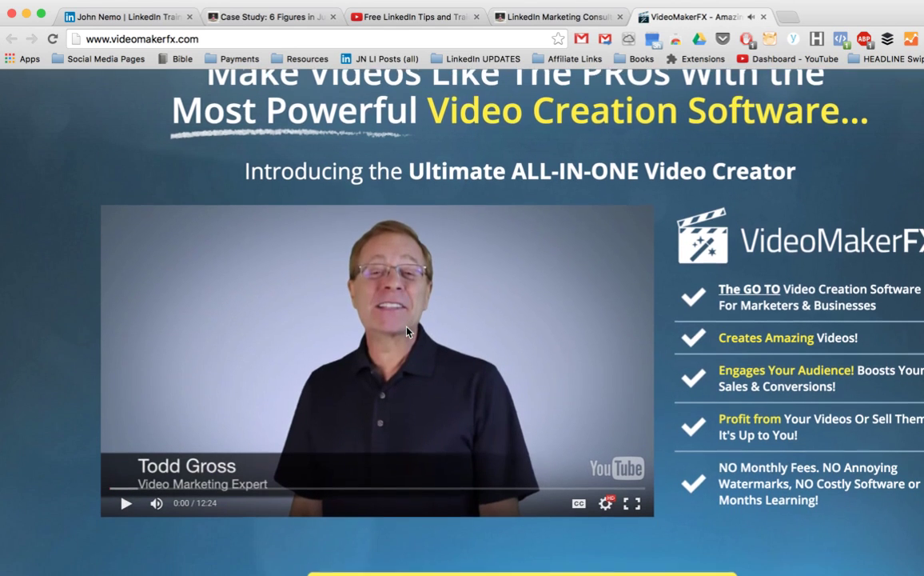
pyautogui.click(407, 332)
pyautogui.scroll(-10, 407, 331)
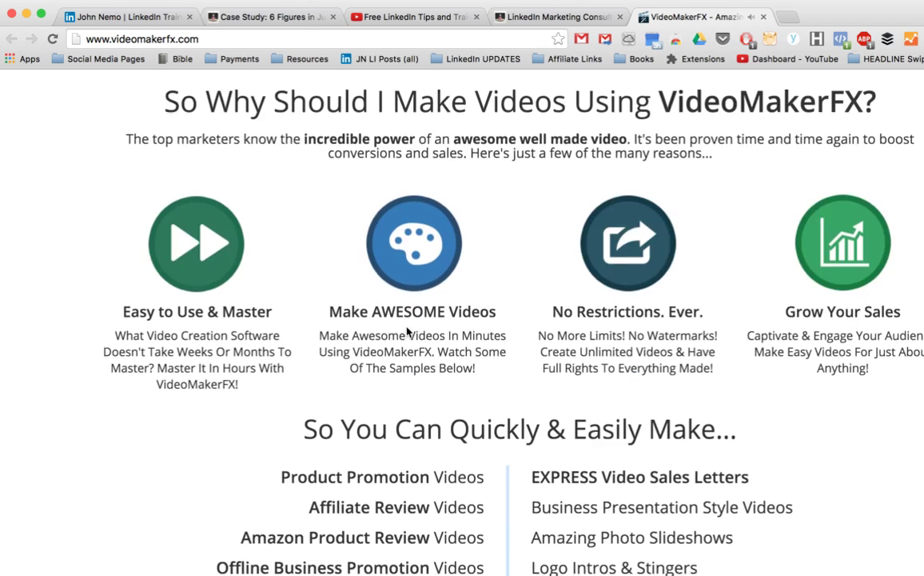
pyautogui.scroll(-3, 407, 332)
pyautogui.scroll(15, 367, 294)
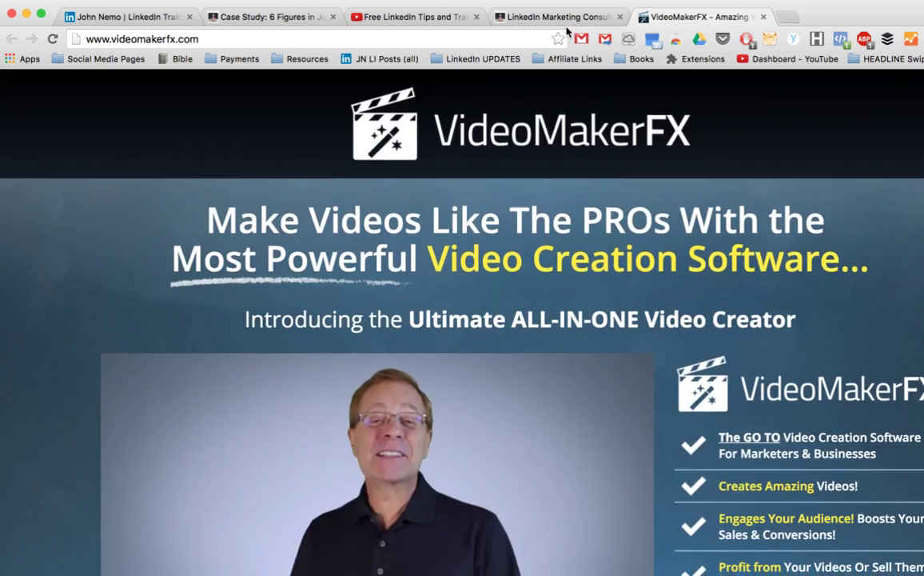
# Step: Return to the video marketing page and briefly play the first example video, pausing it after its opening
pyautogui.click(562, 17)
pyautogui.scroll(-4, 565, 431)
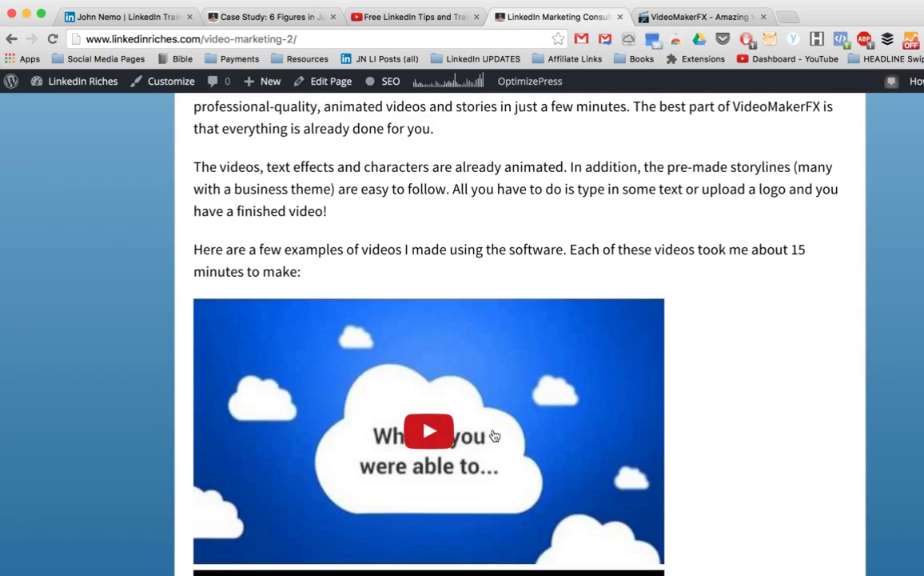
pyautogui.click(494, 436)
pyautogui.scroll(-2, 480, 416)
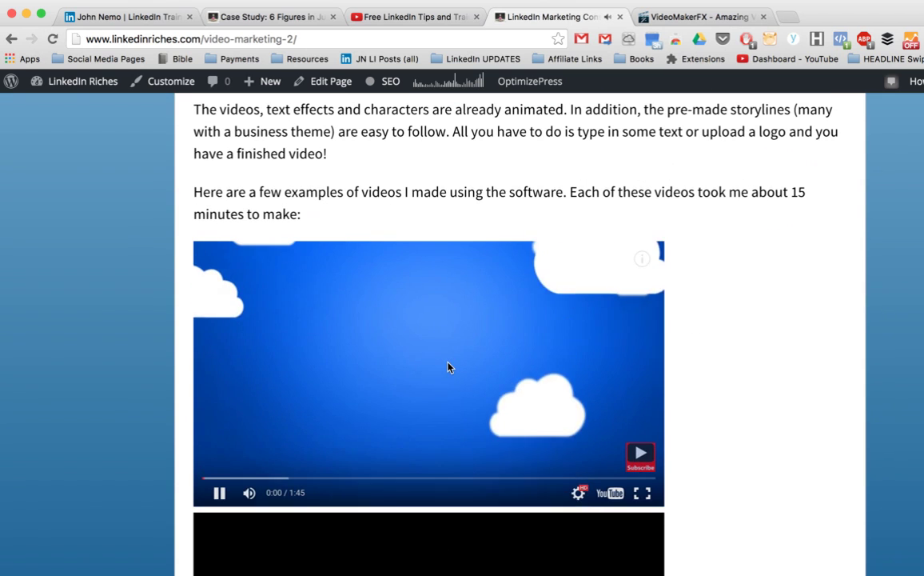
pyautogui.click(448, 367)
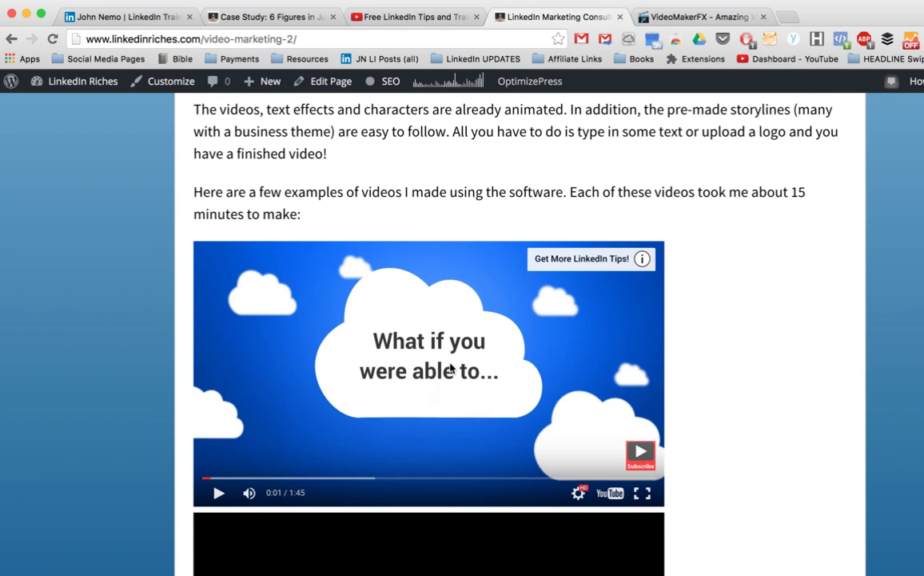
pyautogui.scroll(1, 418, 192)
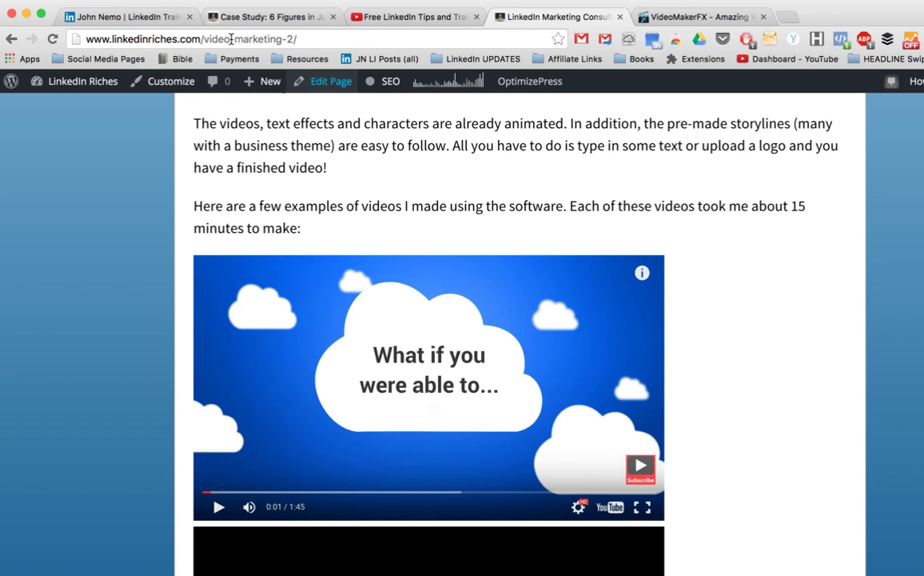
# Step: Go back to the LinkedIn updates list, look through the recent posts and reload the page
pyautogui.click(102, 17)
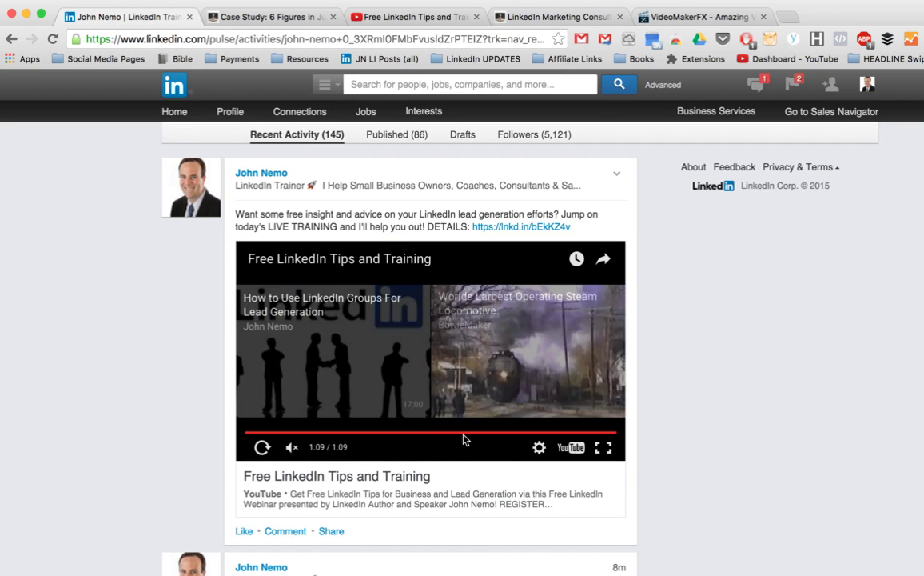
pyautogui.scroll(-10, 549, 445)
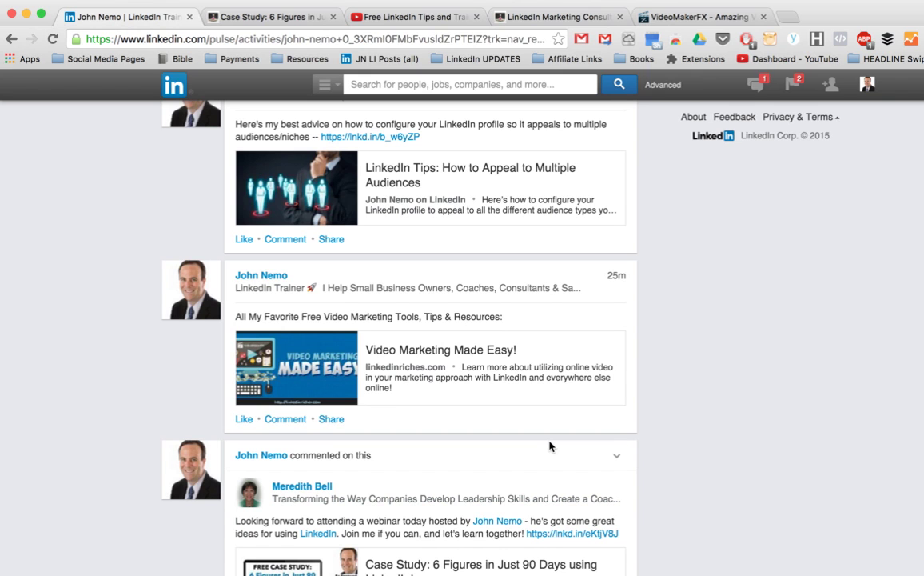
pyautogui.scroll(10, 548, 445)
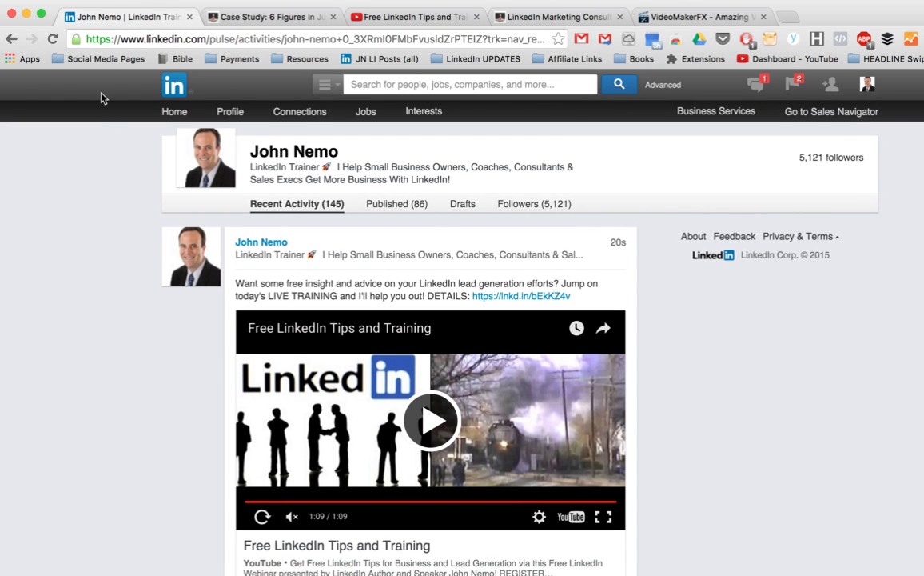
pyautogui.click(52, 39)
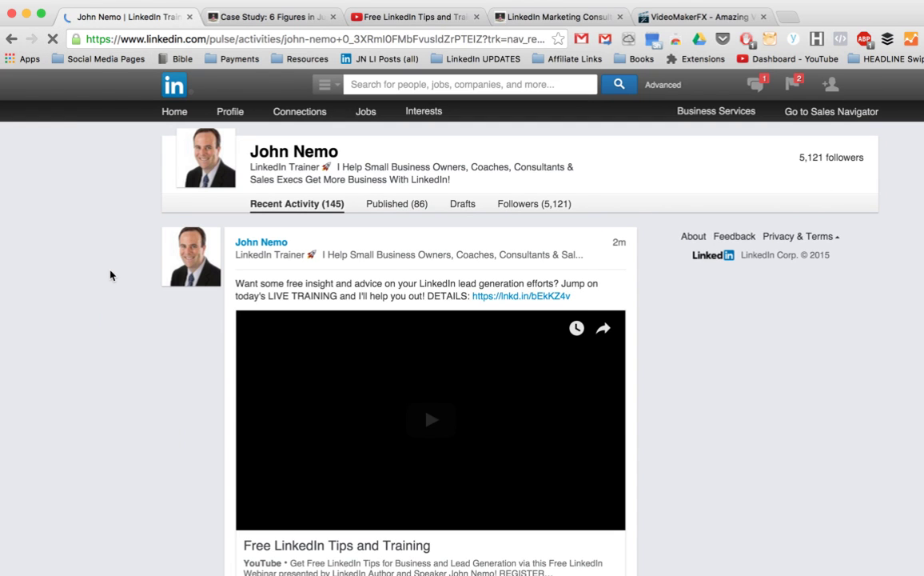
# Step: Test the shortened registration link in the video post and return to the updates list
pyautogui.scroll(-2, 111, 274)
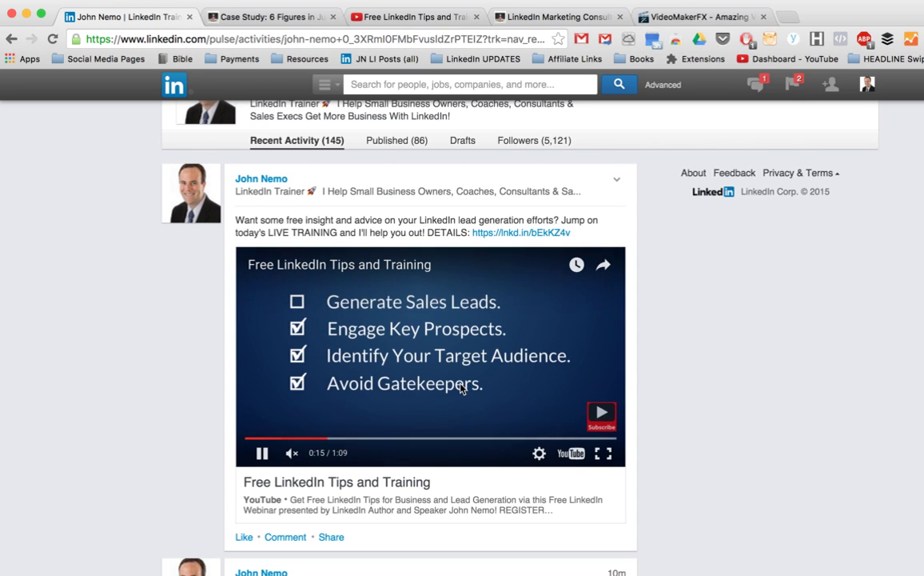
pyautogui.click(512, 240)
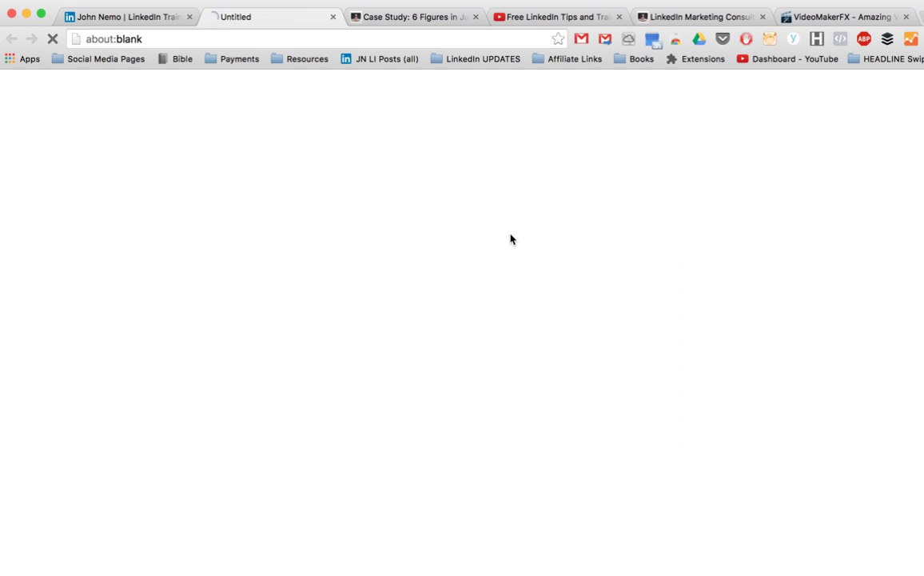
pyautogui.click(108, 12)
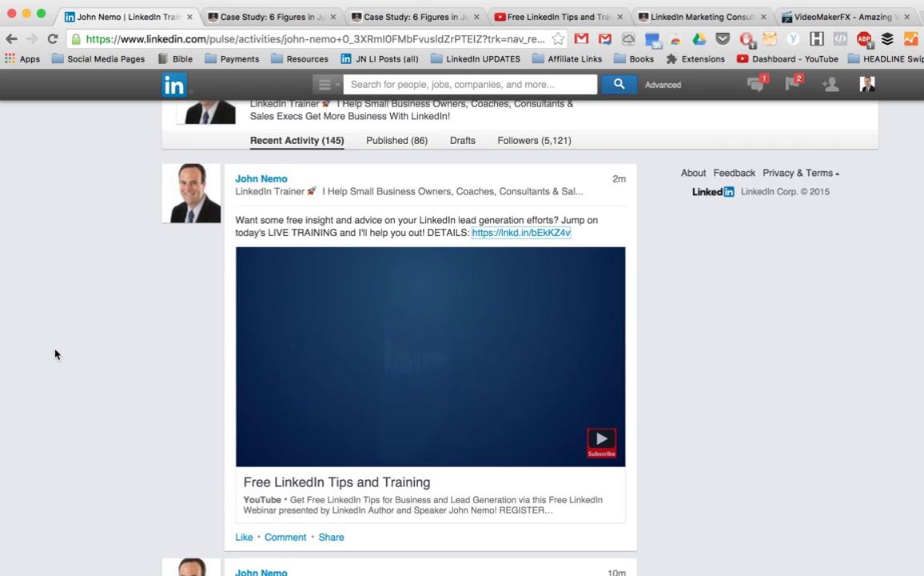